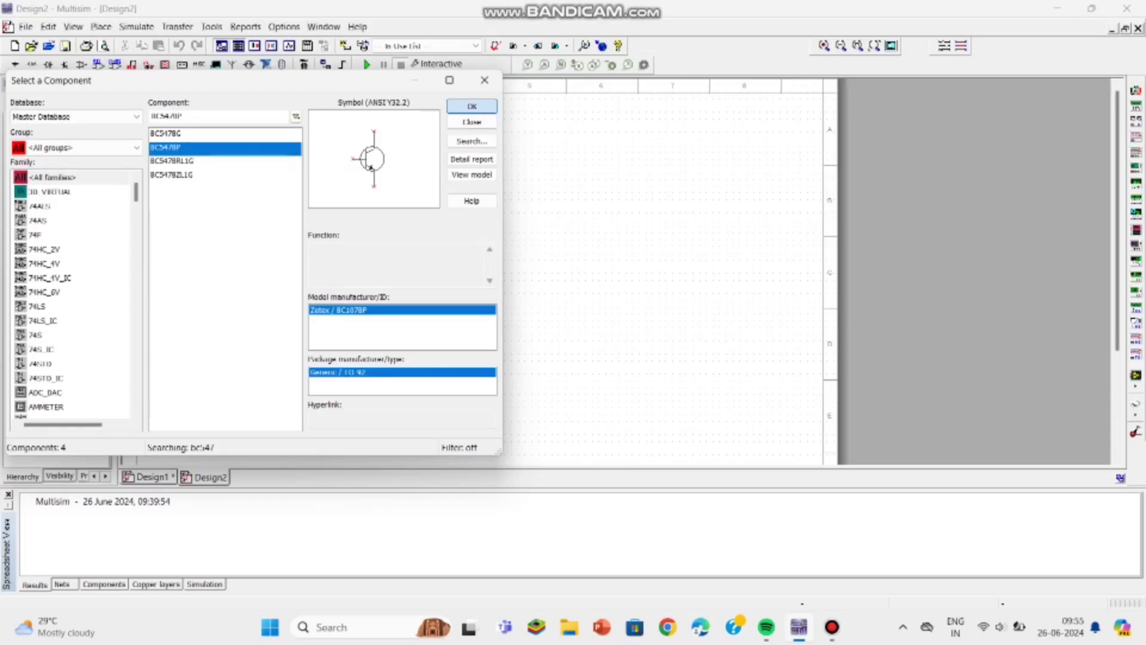
# Place the BC547BP transistor near the middle of the schematic sheet
pyautogui.click(472, 105)
pyautogui.click(456, 239)
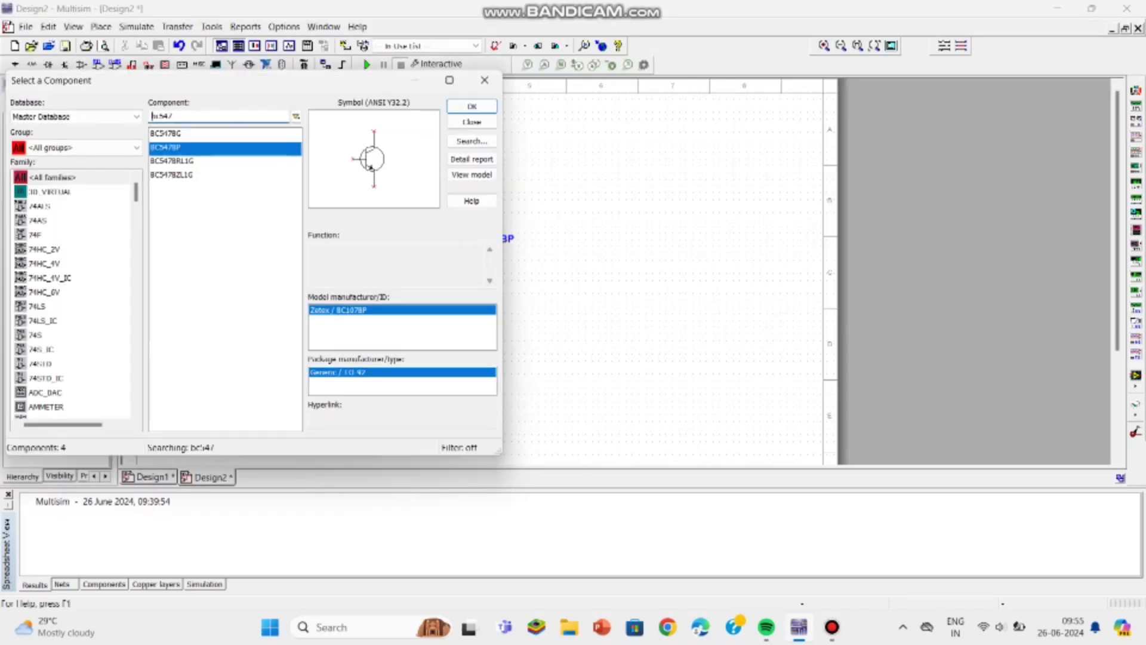
# Place a 1k resistor from the Basic group's RESISTOR family vertically, directly above the transistor's collector
pyautogui.click(76, 146)
pyautogui.click(42, 191)
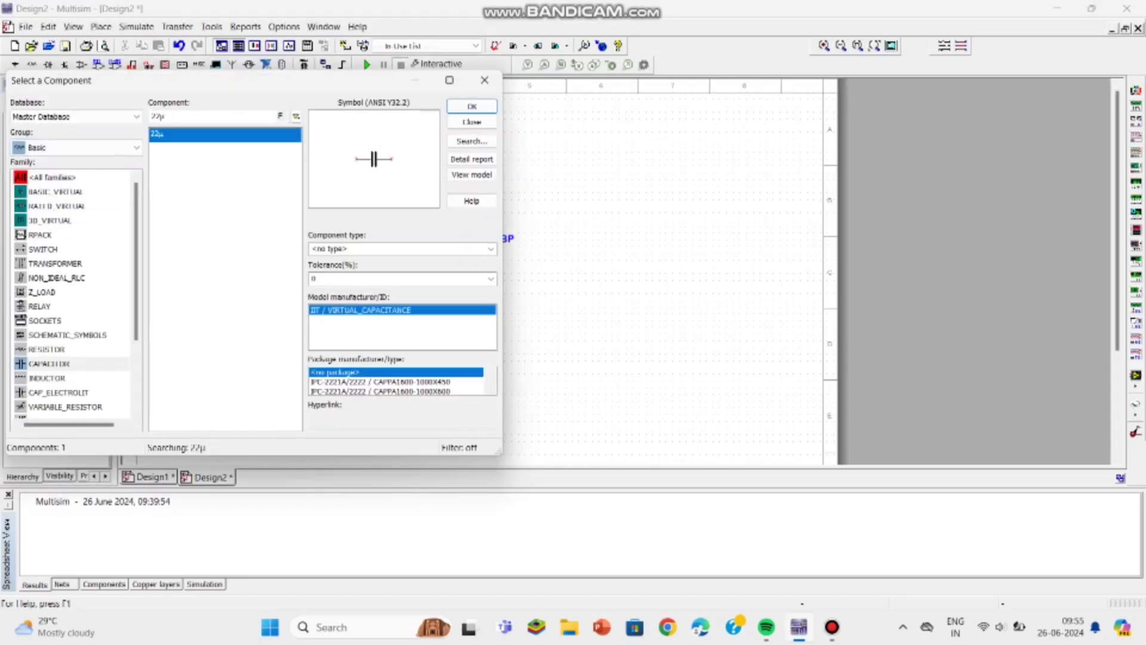
pyautogui.click(70, 349)
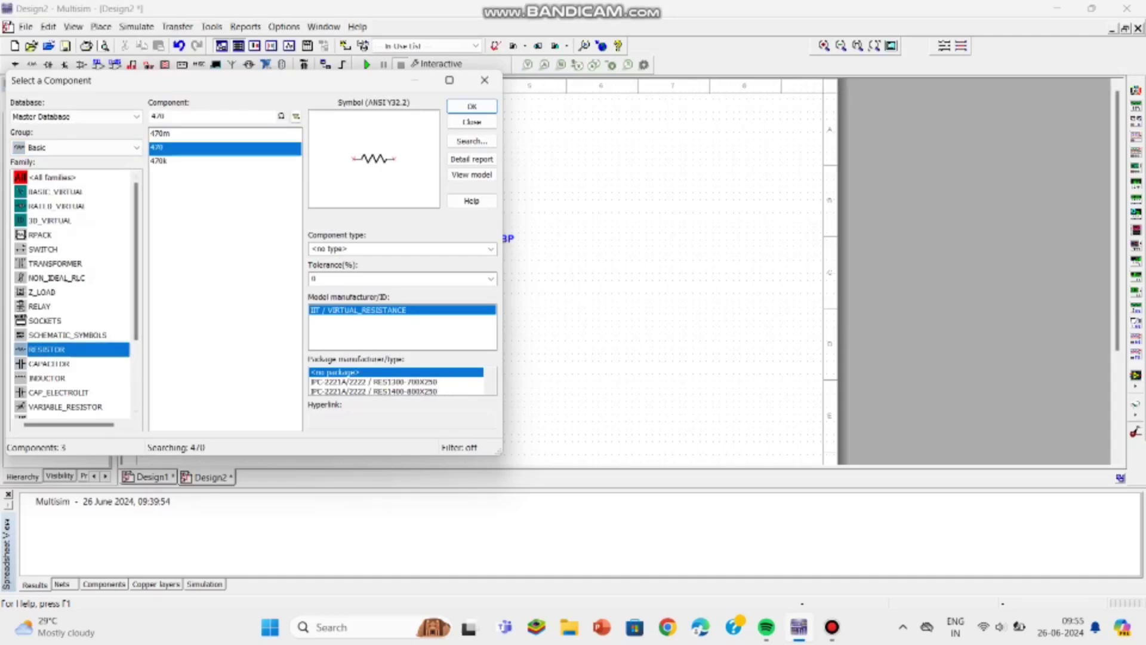
pyautogui.click(167, 116)
pyautogui.press('BackSpace')
pyautogui.press('BackSpace')
pyautogui.press('BackSpace')
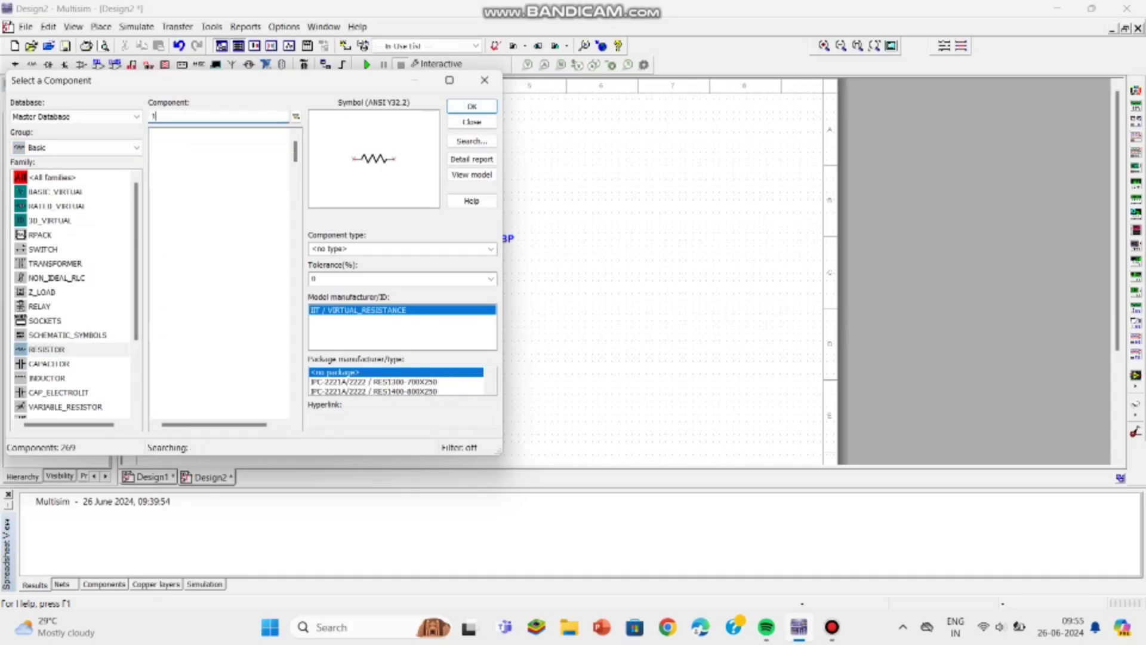
pyautogui.write('1k')
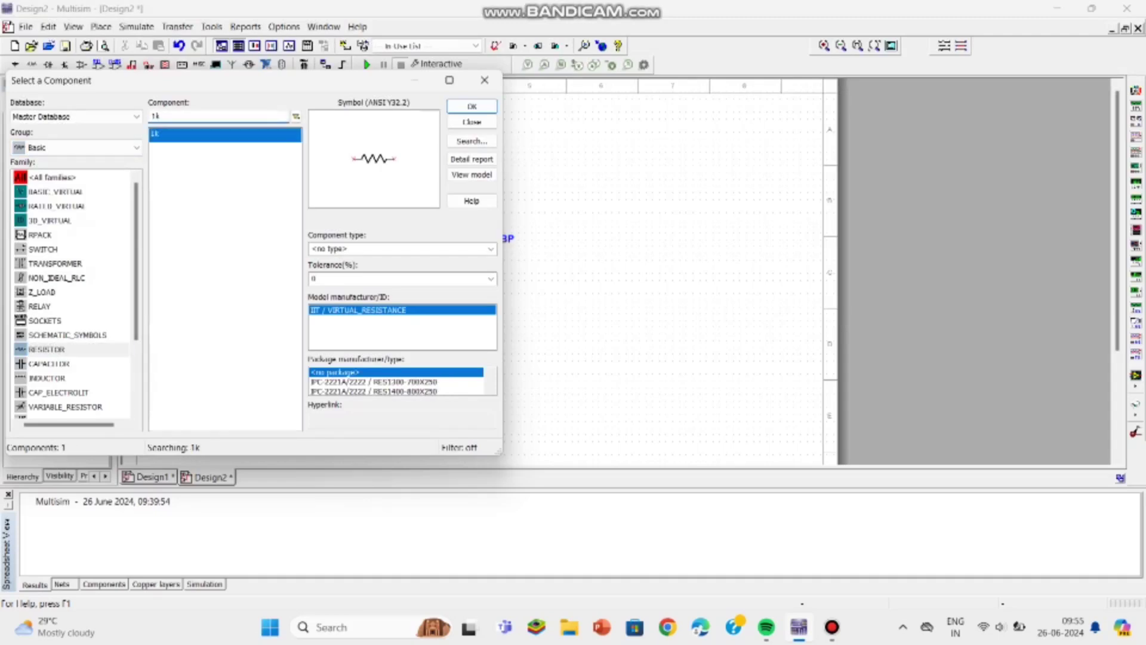
pyautogui.press('Return')
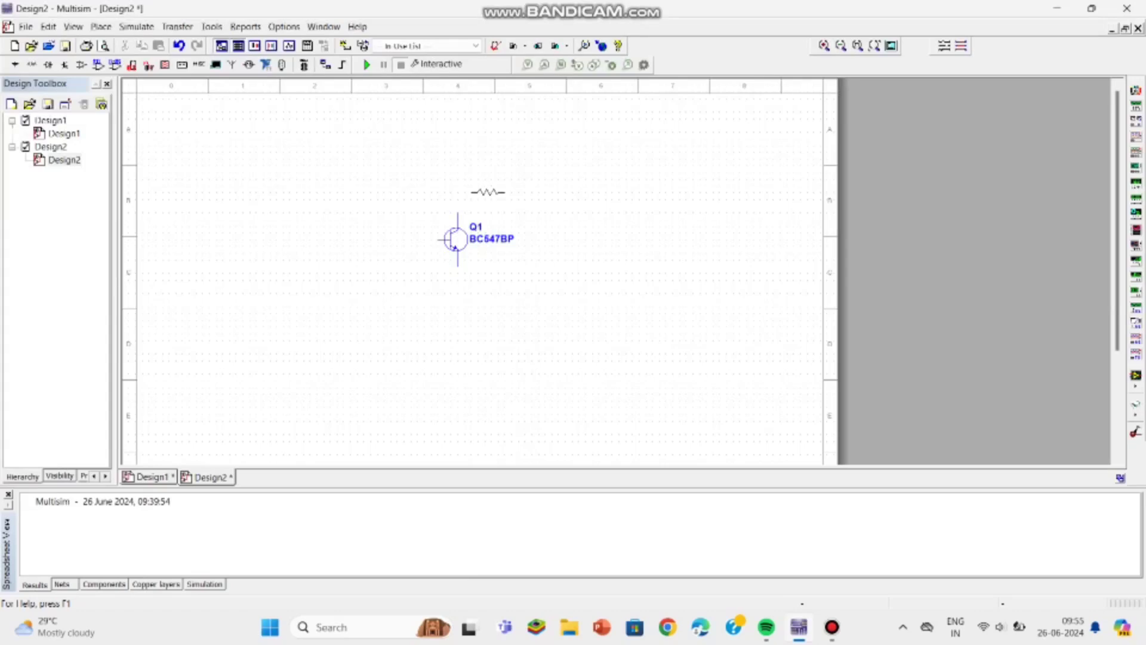
pyautogui.hotkey('ctrl', 'r')
pyautogui.click(458, 182)
# Place two more vertical 1k resistors, one to the left of R1 and one in line below it
pyautogui.click(472, 105)
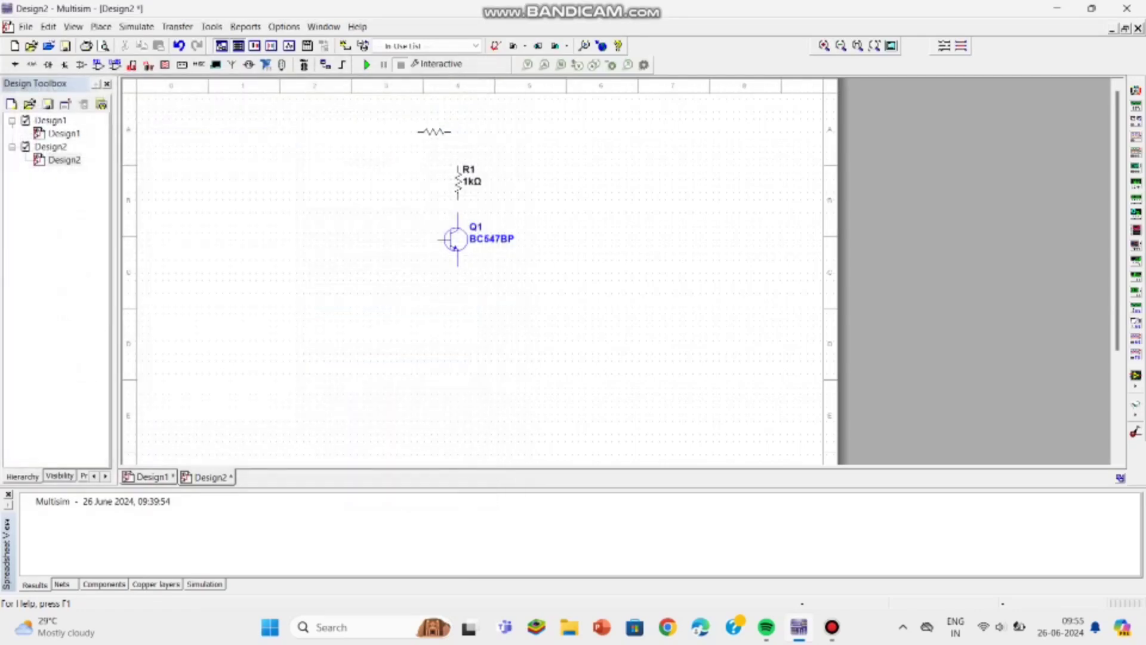
pyautogui.hotkey('ctrl', 'r')
pyautogui.click(398, 179)
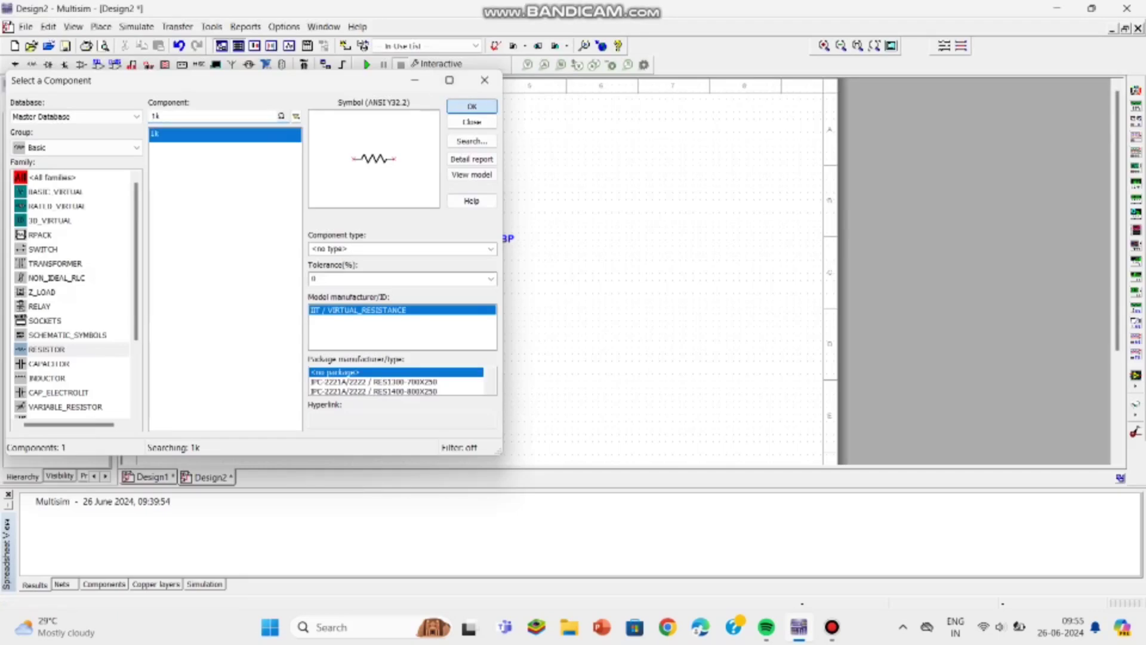
pyautogui.click(471, 106)
pyautogui.hotkey('ctrl', 'r')
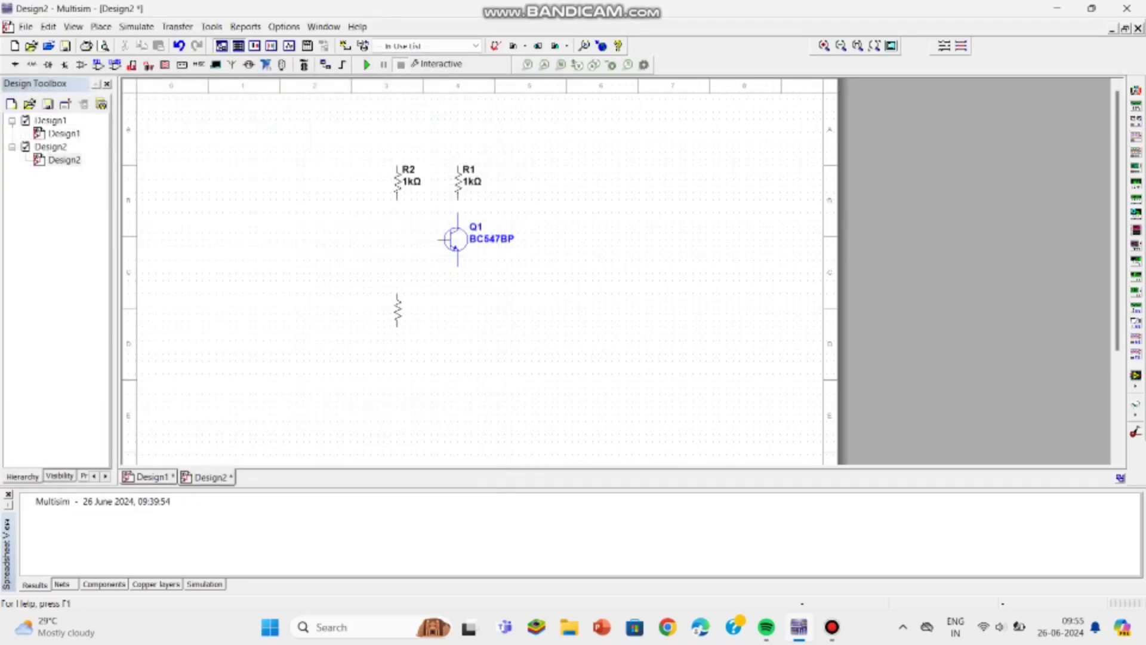
pyautogui.click(397, 310)
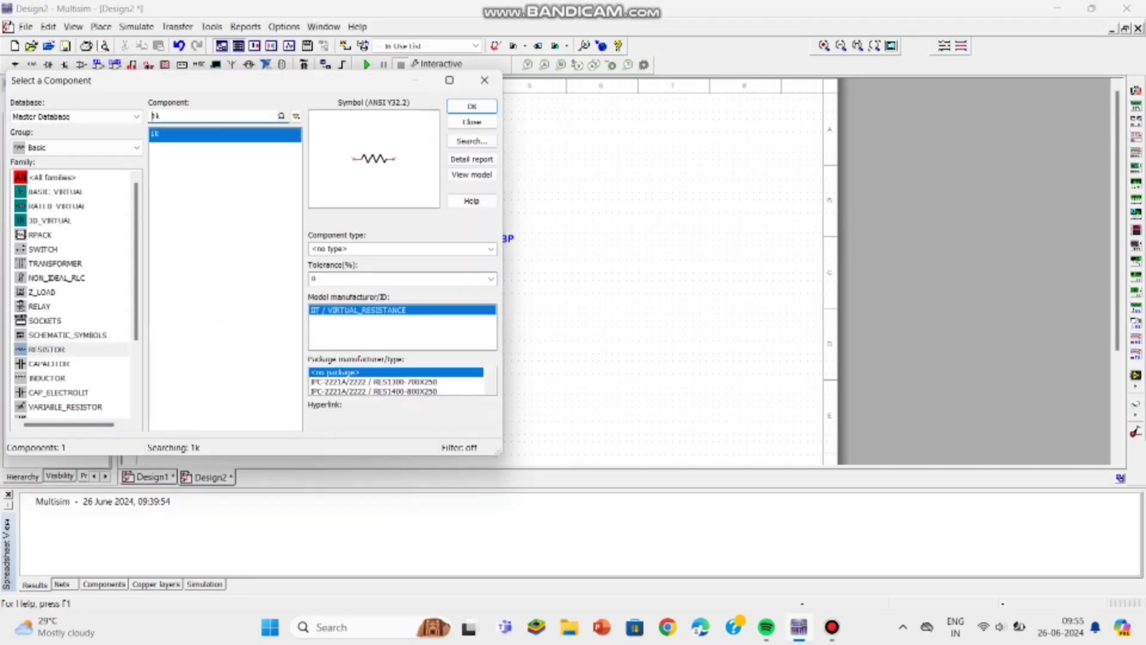
# Place three vertical 1k resistors, one below the transistor's emitter and two spaced out to the left of R3
pyautogui.click(472, 106)
pyautogui.hotkey('ctrl', 'r')
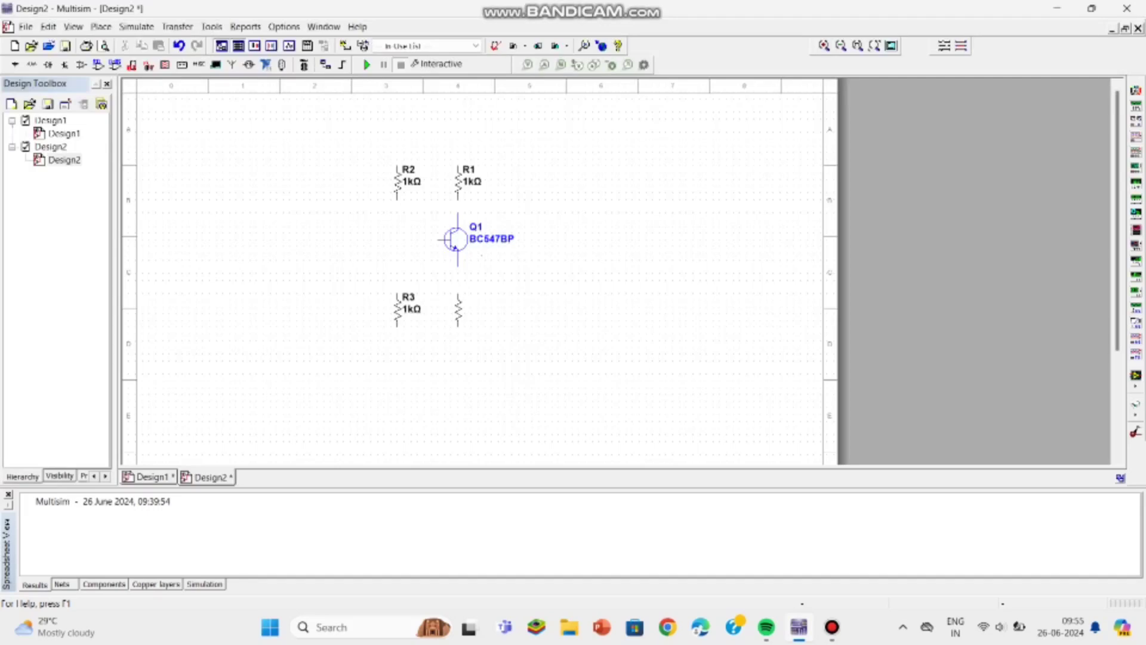
pyautogui.click(458, 310)
pyautogui.click(469, 105)
pyautogui.hotkey('ctrl', 'r')
pyautogui.click(303, 309)
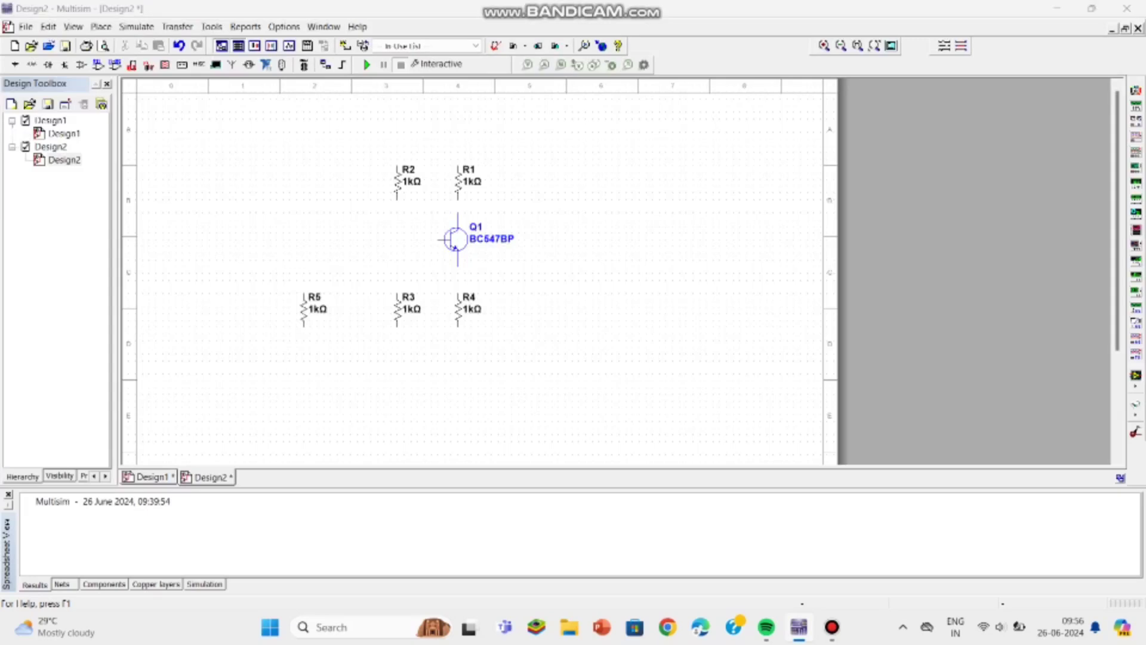
pyautogui.click(471, 106)
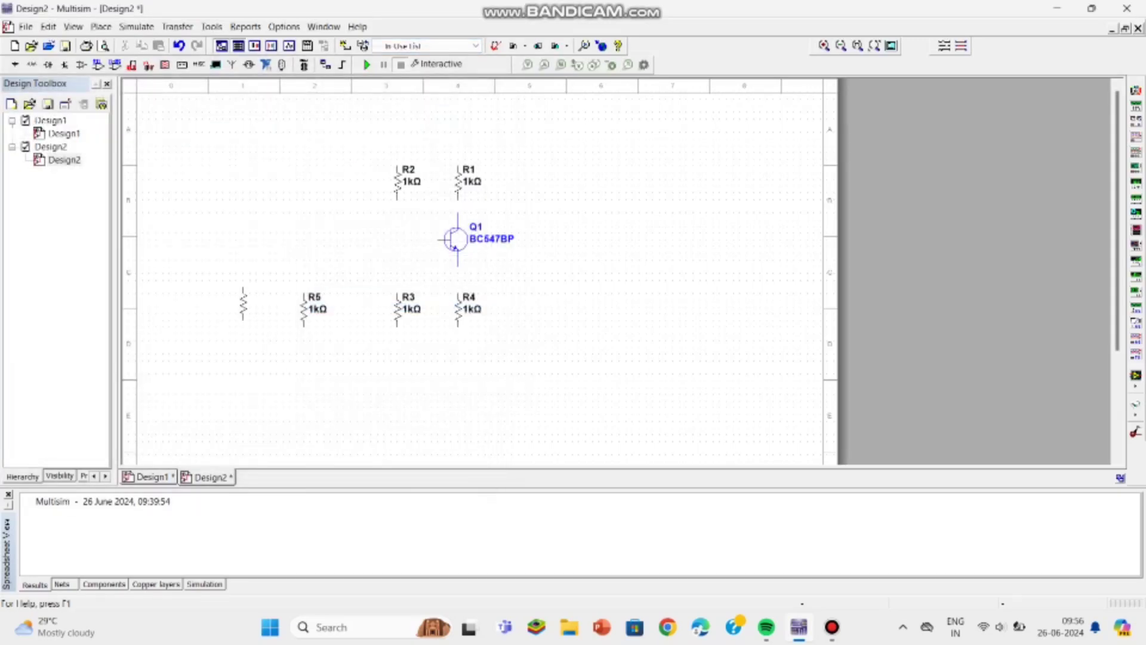
pyautogui.click(243, 303)
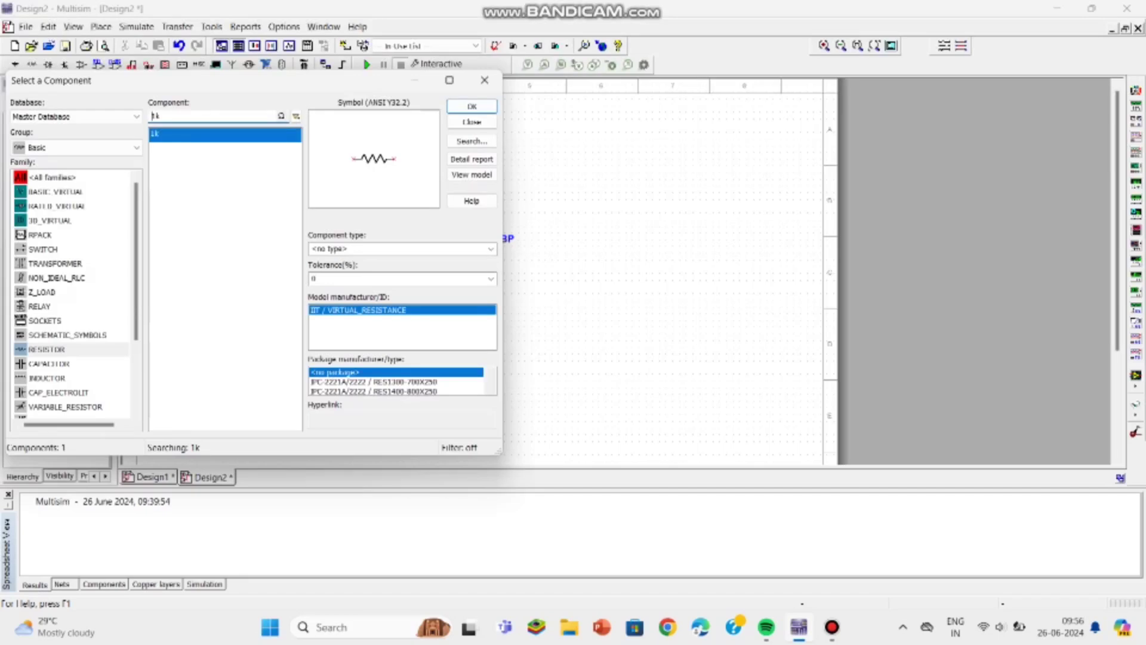
# Place a 1µ capacitor from the CAPACITOR family horizontally, to the left of the transistor's base
pyautogui.write('22u')
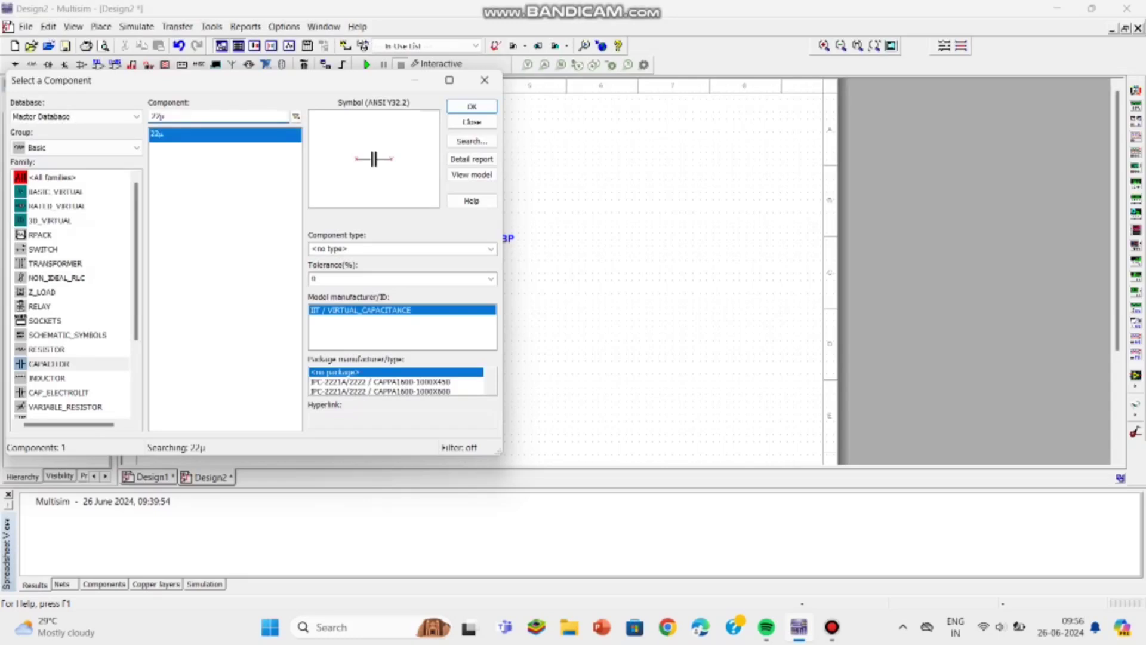
pyautogui.press('BackSpace')
pyautogui.press('BackSpace')
pyautogui.press('BackSpace')
pyautogui.write('1u')
pyautogui.click(482, 110)
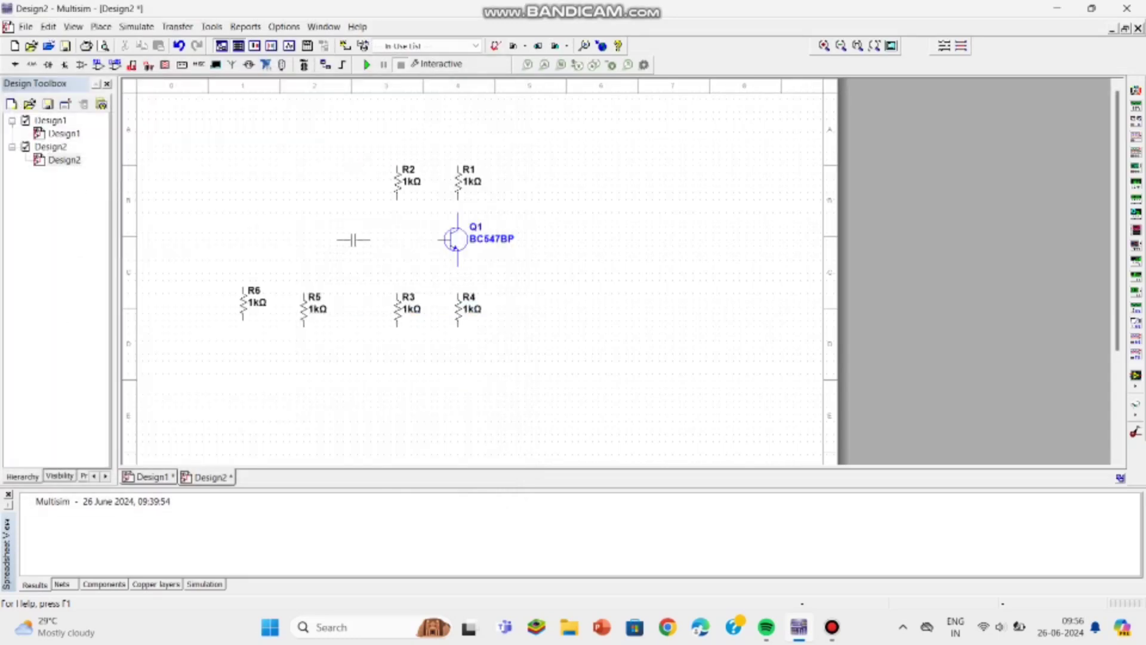
pyautogui.click(354, 239)
# Place two more horizontal 1µ capacitors in a row to the left of C1
pyautogui.click(472, 105)
pyautogui.click(279, 239)
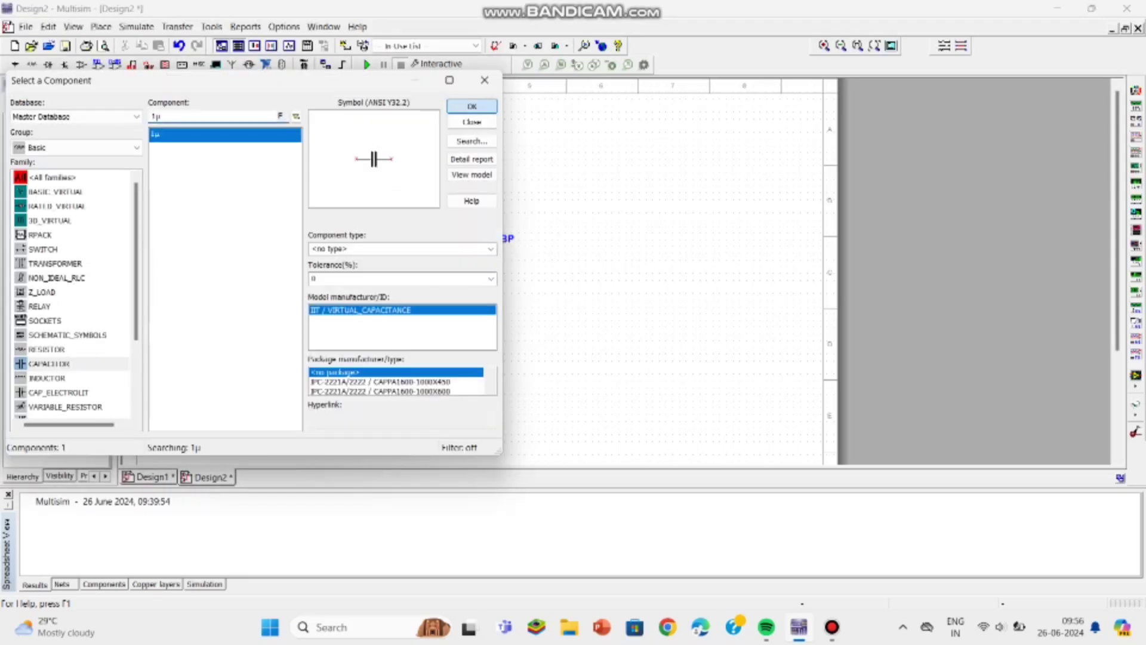
pyautogui.click(471, 105)
pyautogui.click(212, 240)
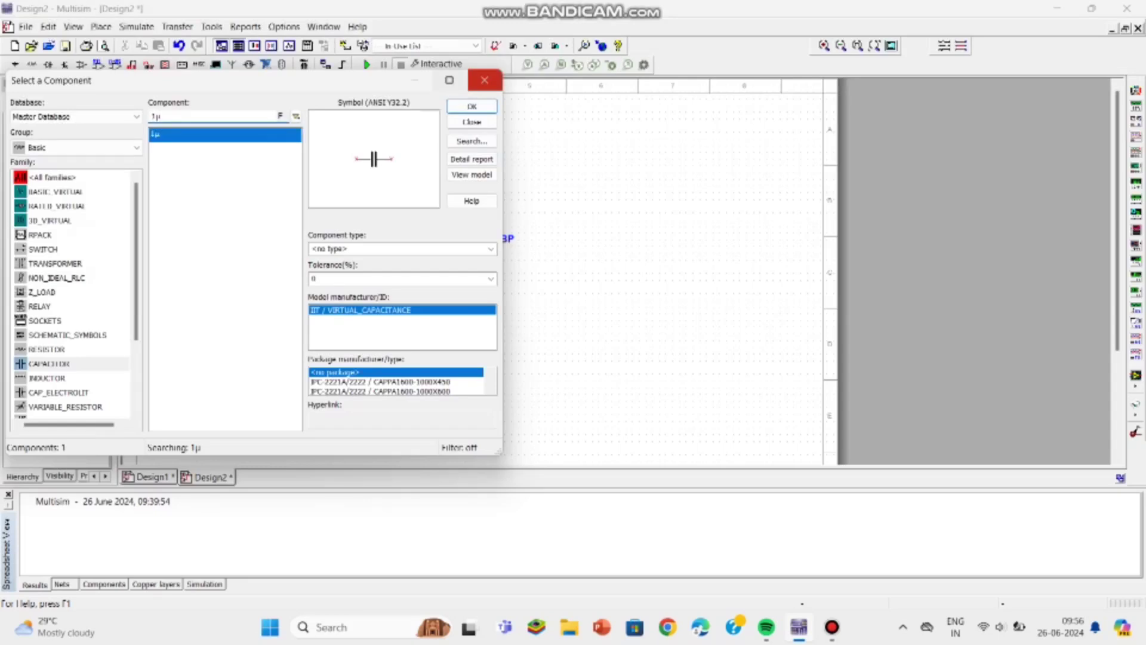
# Find the VCC source across all component groups and place it above and between R1 and R2
pyautogui.click(76, 147)
pyautogui.click(51, 162)
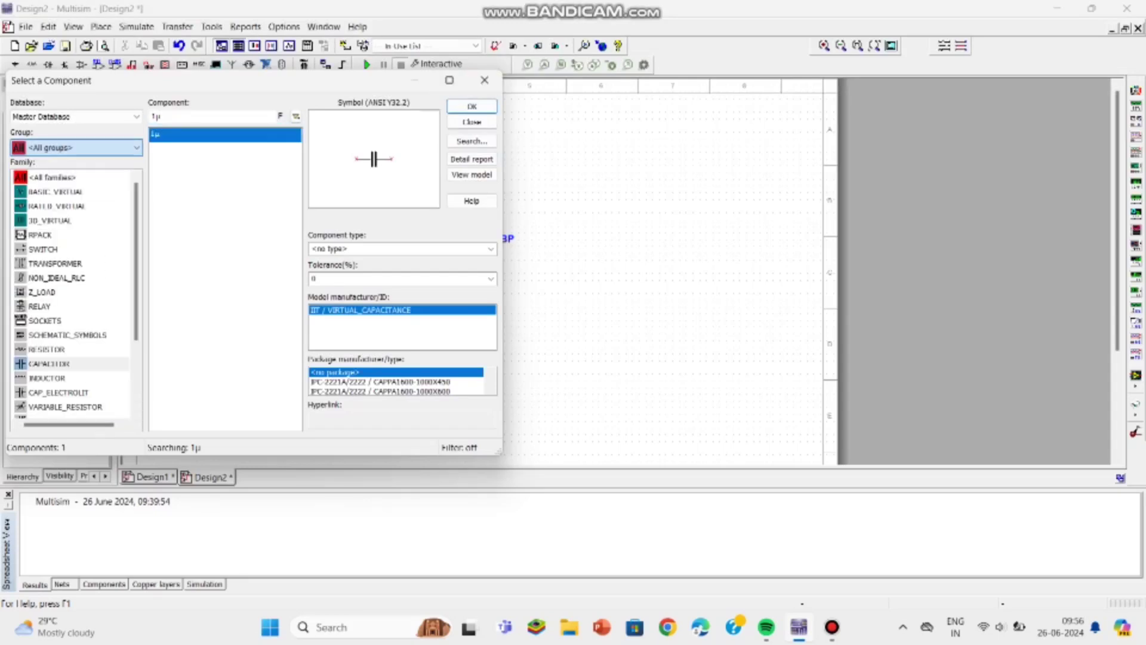
pyautogui.press('BackSpace')
pyautogui.press('BackSpace')
pyautogui.press('BackSpace')
pyautogui.press('BackSpace')
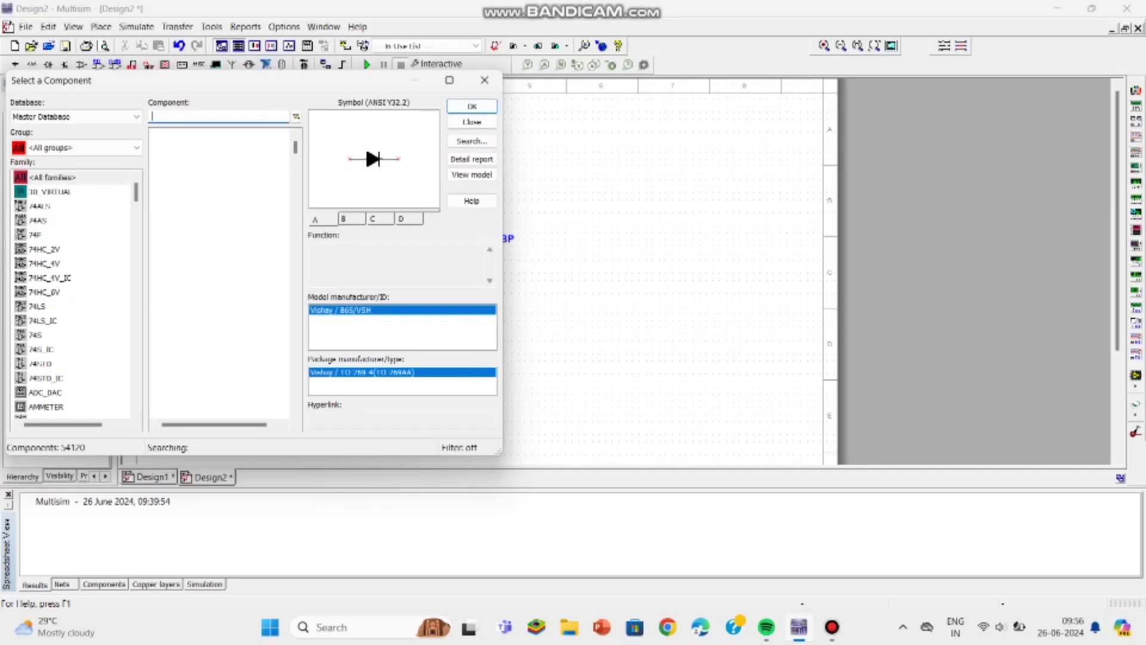
pyautogui.press('BackSpace')
pyautogui.write('vcc')
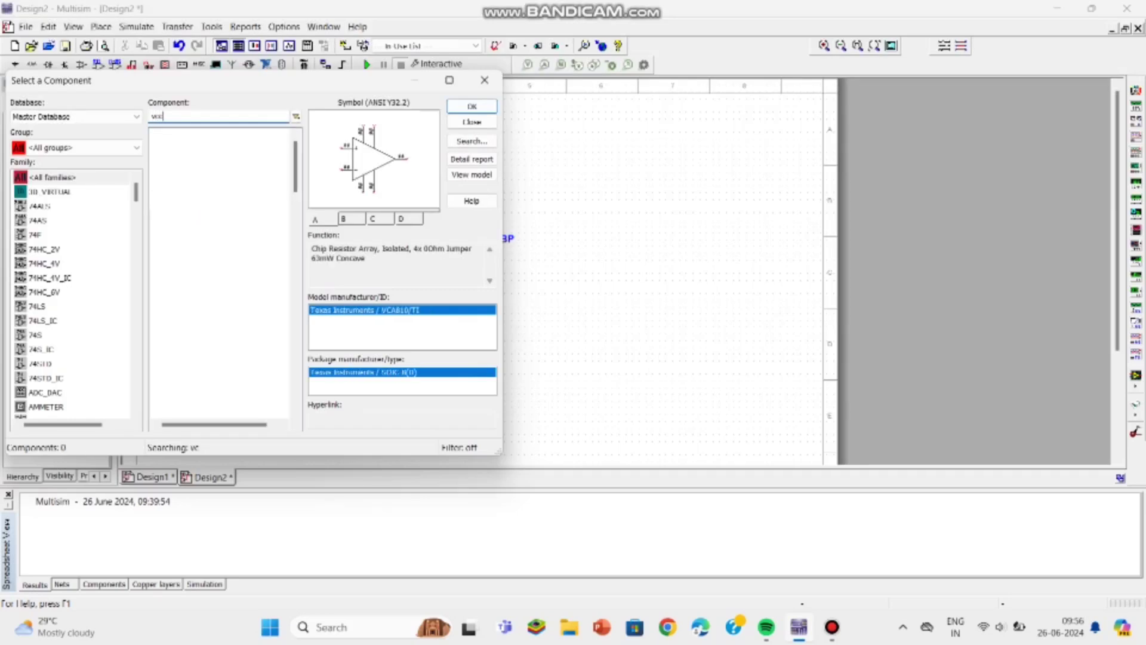
pyautogui.click(465, 106)
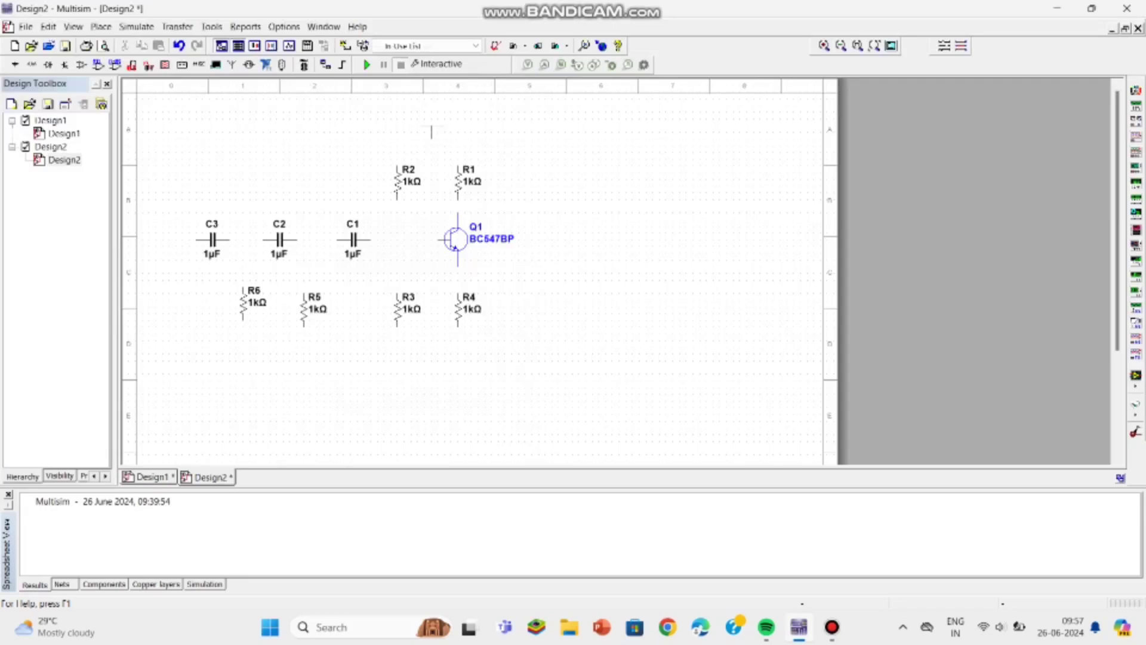
pyautogui.click(431, 134)
# Place a 22µ capacitor from the Basic group vertically, just to the right of emitter resistor R4
pyautogui.press('BackSpace')
pyautogui.press('BackSpace')
pyautogui.press('BackSpace')
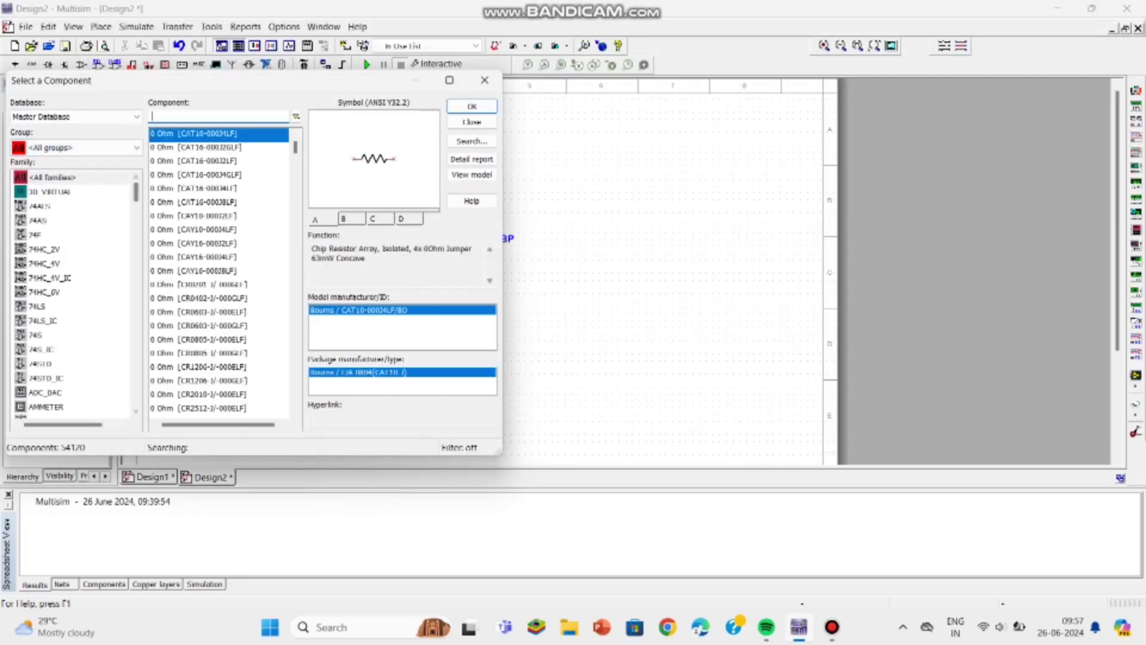
pyautogui.click(136, 147)
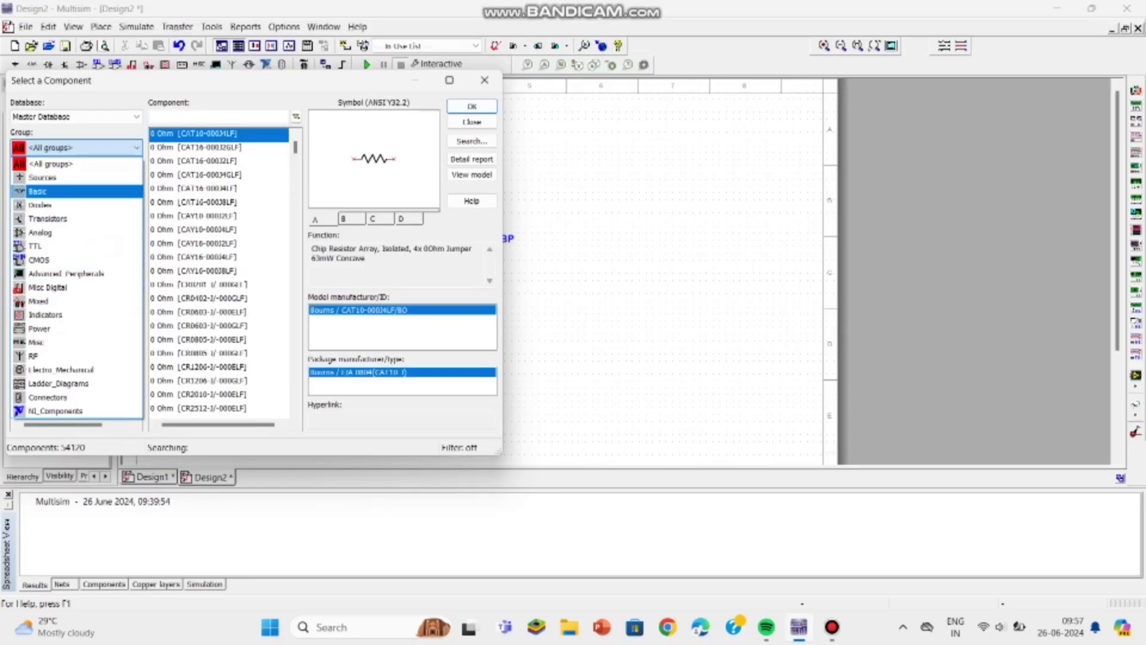
pyautogui.click(37, 191)
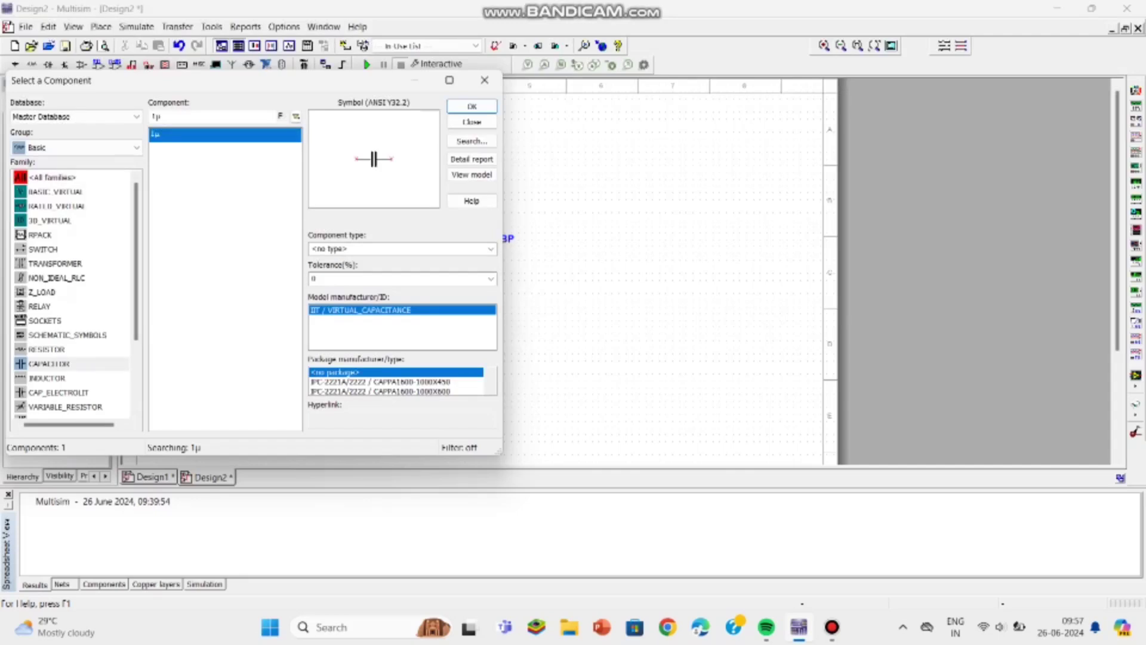
pyautogui.click(155, 116)
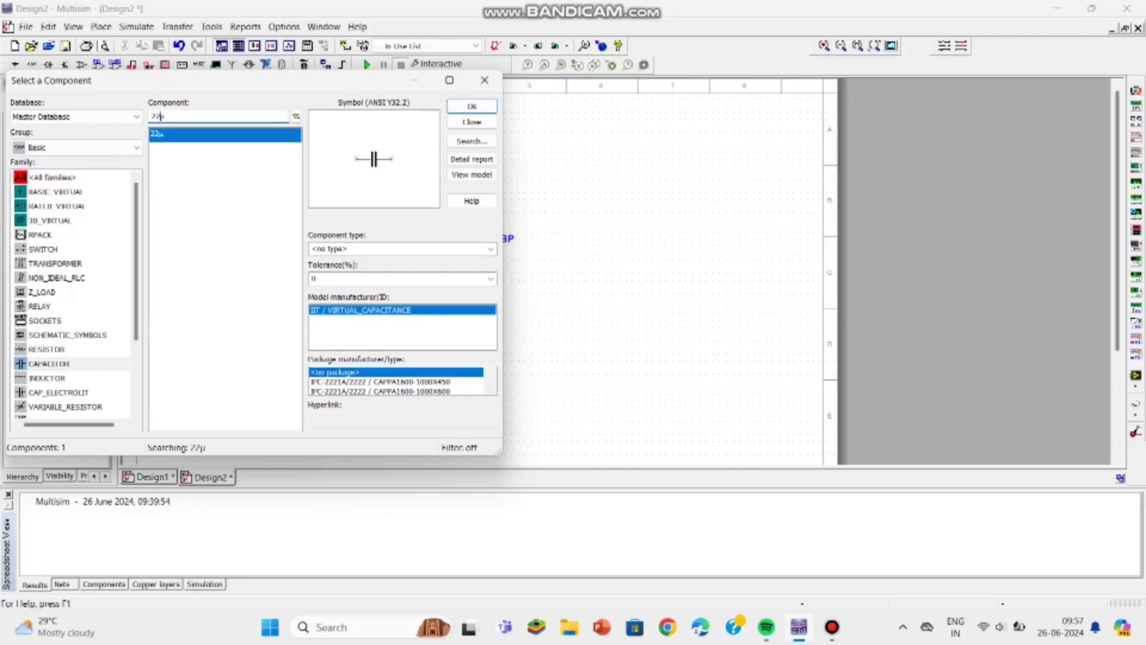
pyautogui.click(472, 106)
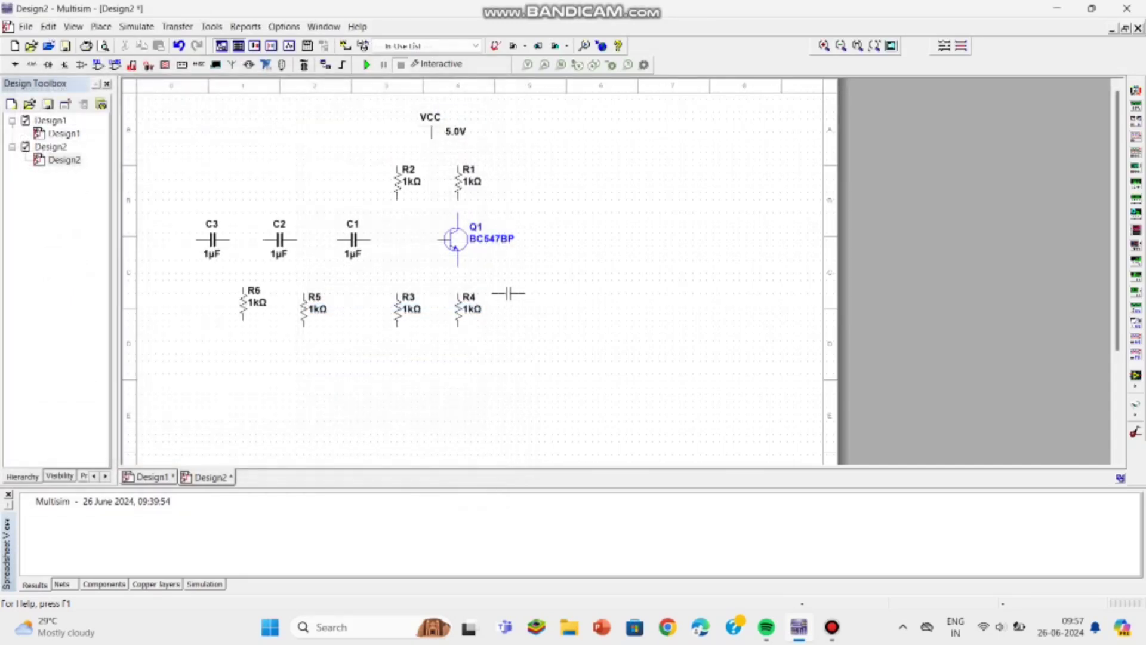
pyautogui.hotkey('ctrl', 'r')
pyautogui.click(498, 309)
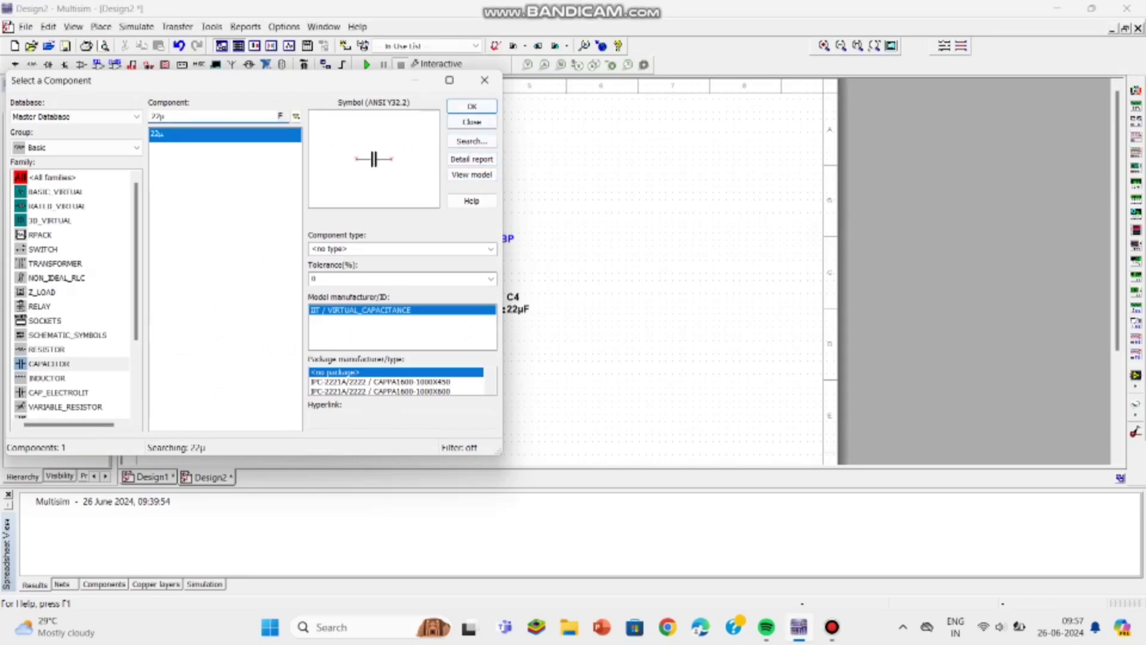
# Find the GROUND component across all groups, place it below and between R3 and R4, and close the component browser
pyautogui.click(471, 122)
pyautogui.click(101, 27)
pyautogui.click(120, 45)
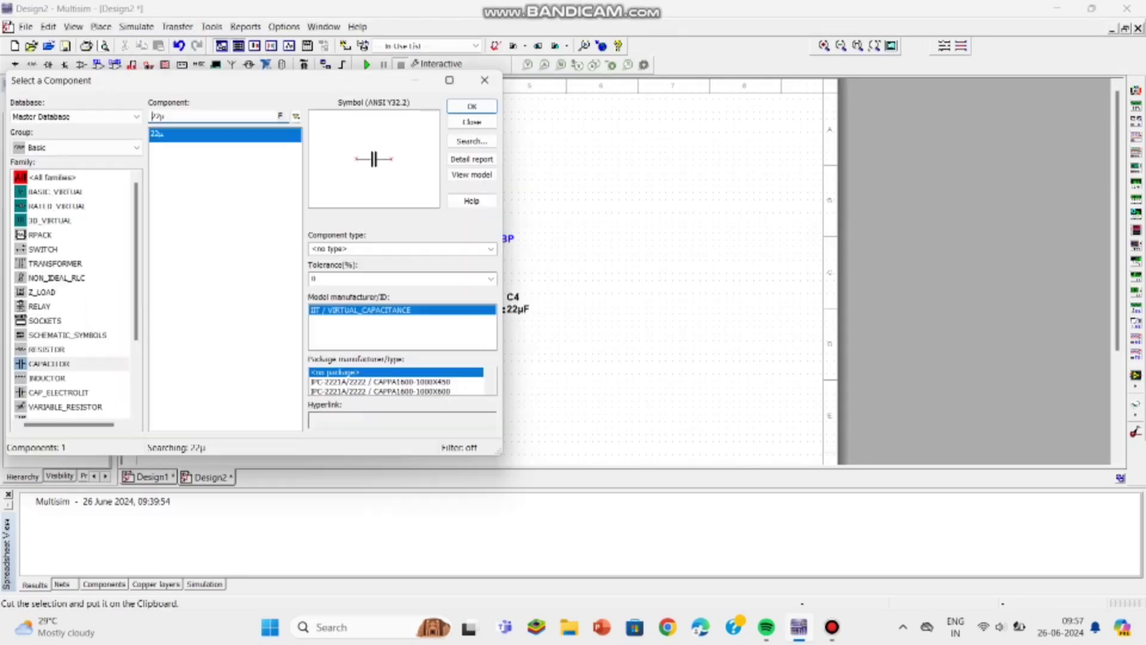
pyautogui.click(76, 147)
pyautogui.click(51, 167)
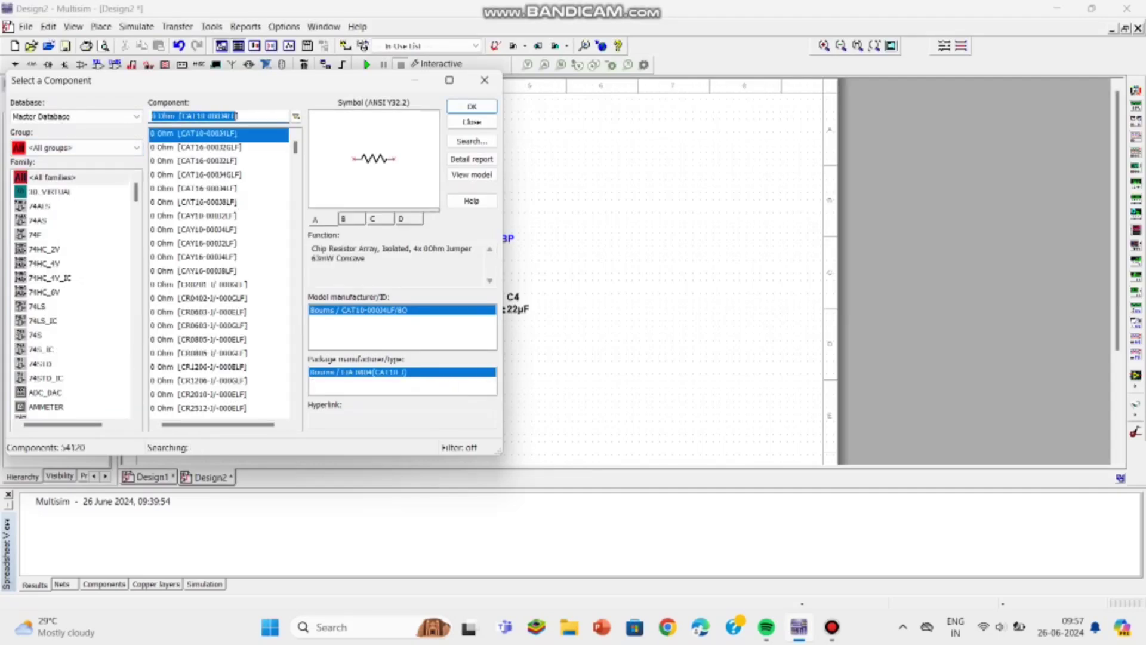
pyautogui.write('gr')
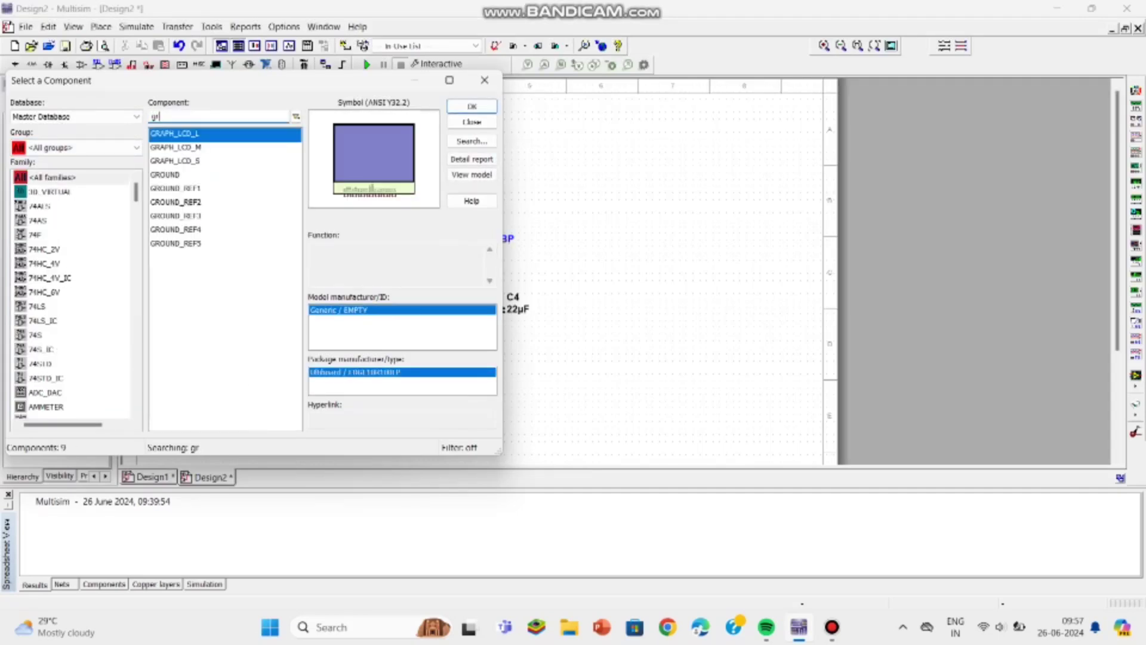
pyautogui.click(216, 176)
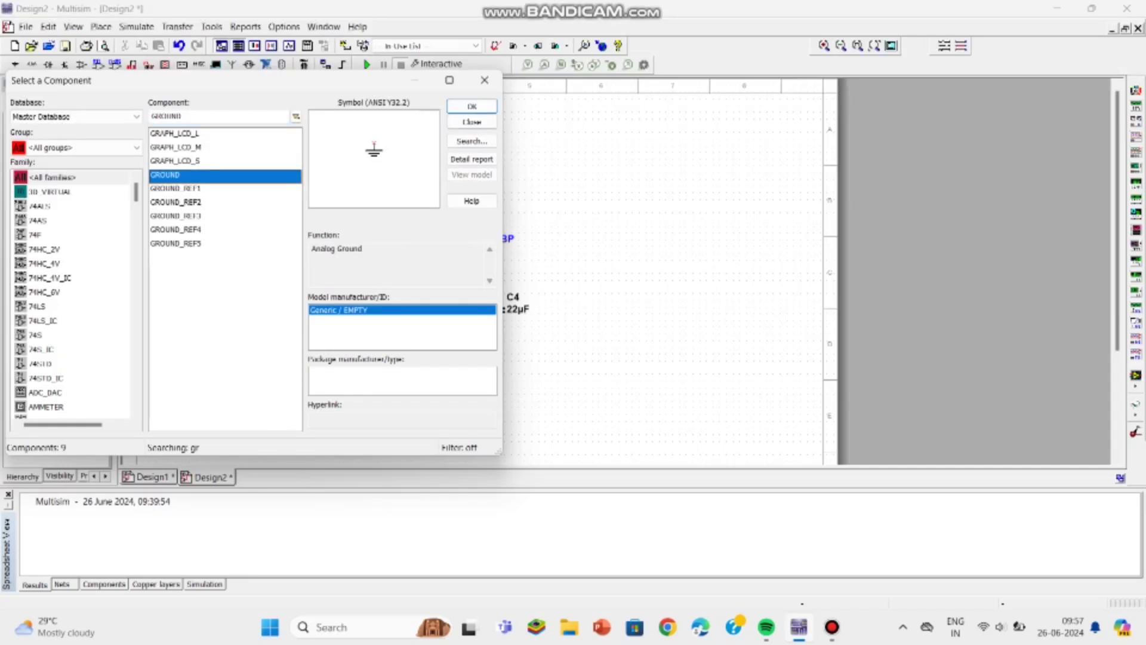
pyautogui.click(471, 107)
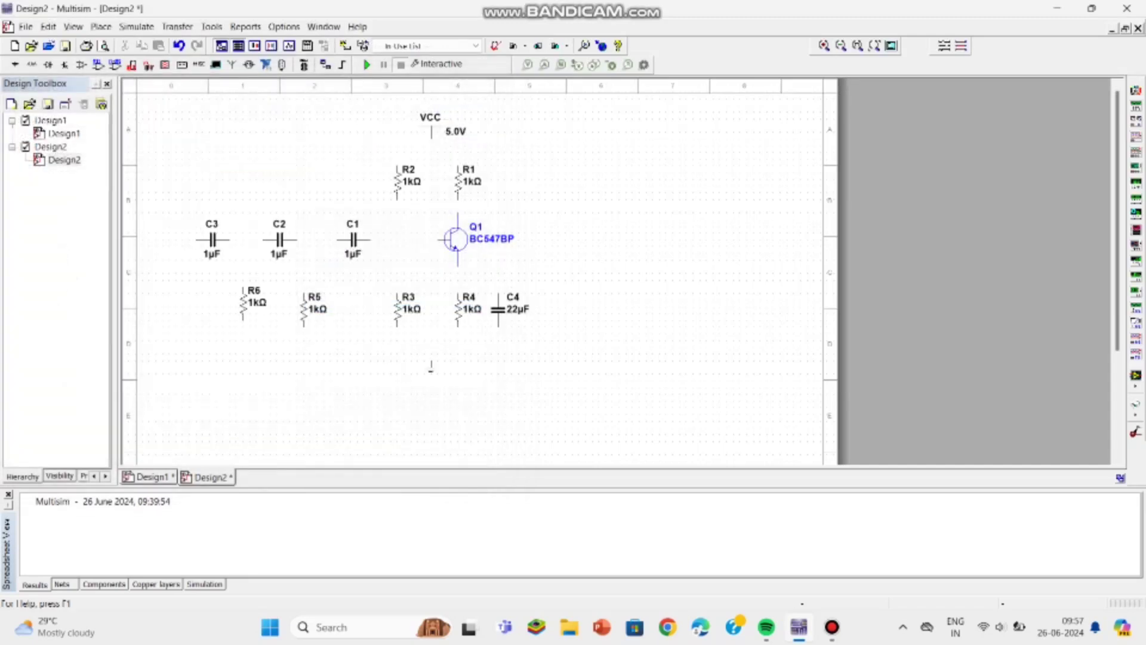
pyautogui.click(431, 365)
pyautogui.click(486, 80)
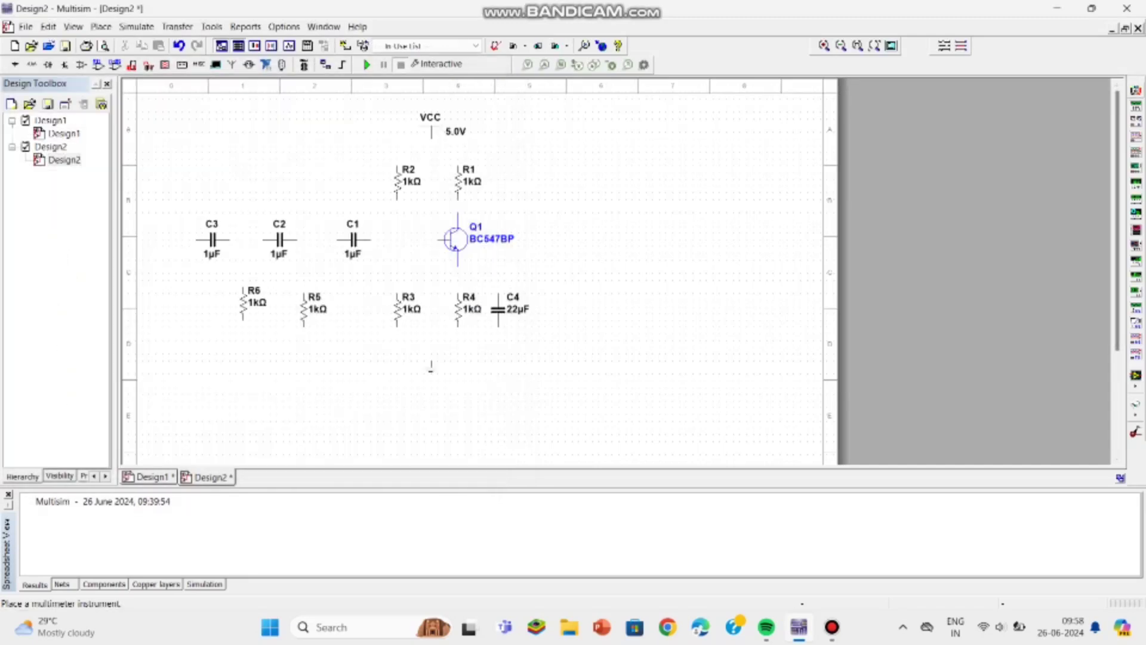
# Place an oscilloscope to the right of the circuit, near the top of the sheet, and shift transistor Q1 slightly down
pyautogui.click(1134, 137)
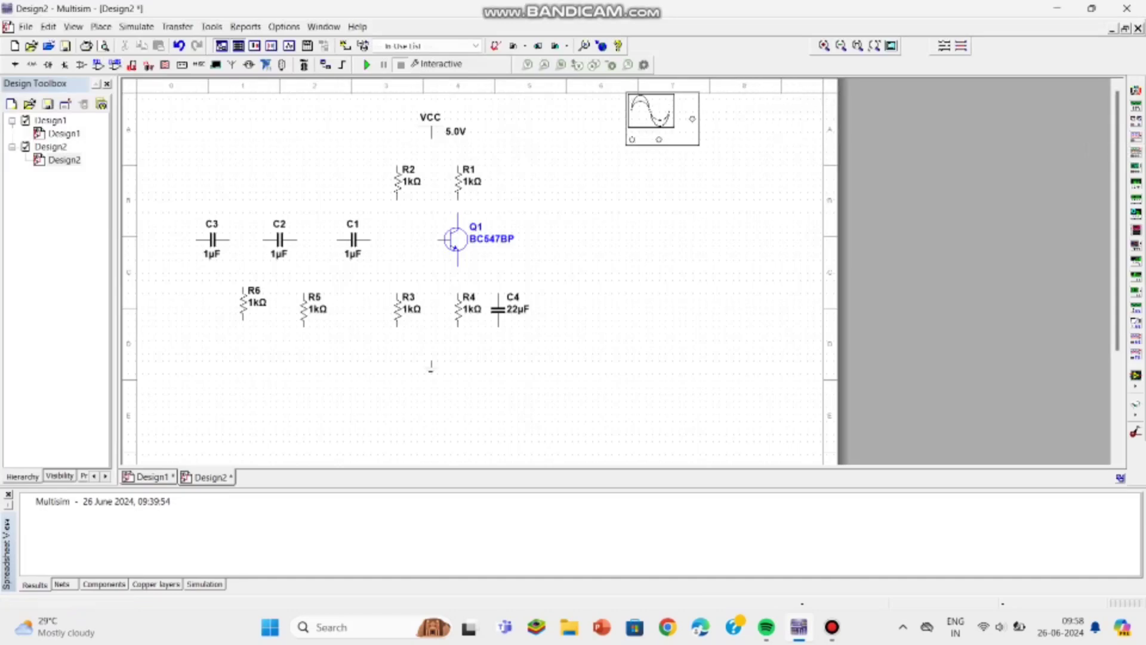
pyautogui.click(683, 138)
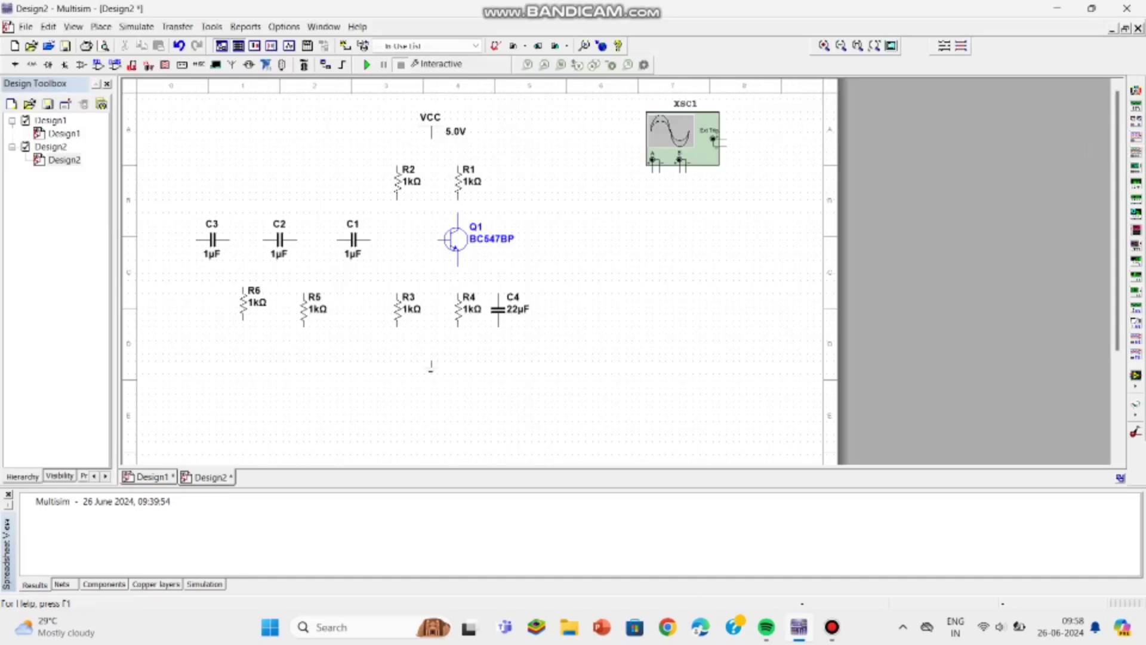
pyautogui.moveTo(457, 239); pyautogui.dragTo(457, 245)
pyautogui.press('Escape')
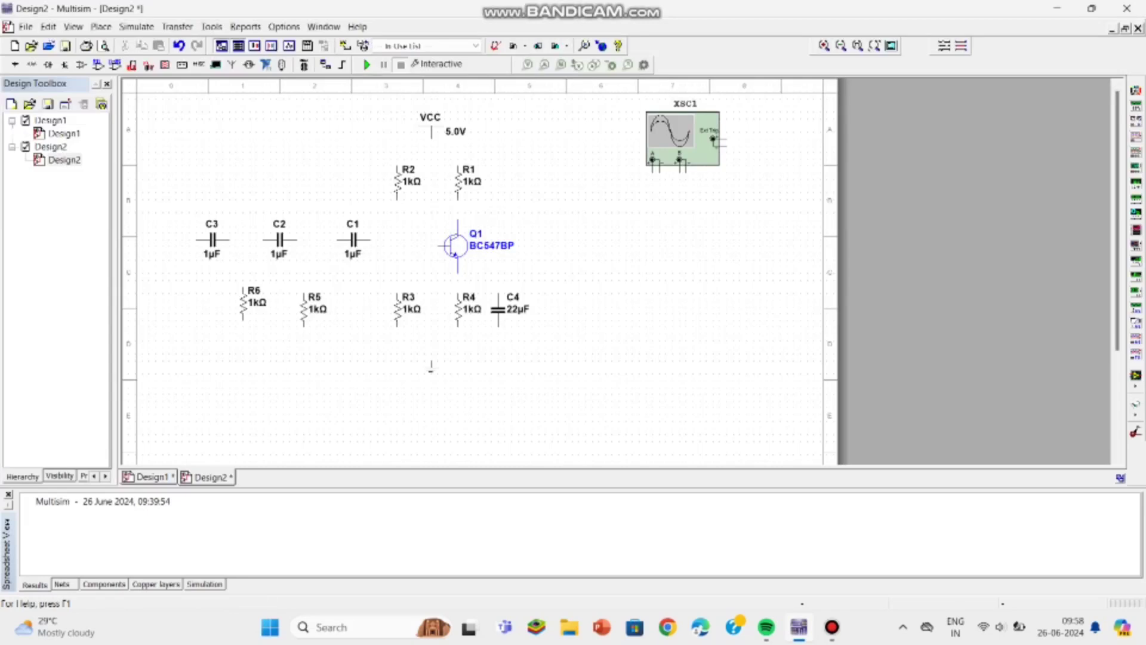
# Wire R1 to Q1's collector, Q1's emitter to R4, and the lower end of R2 to the upper end of R3
pyautogui.click(458, 200)
pyautogui.click(458, 221)
pyautogui.click(458, 273)
pyautogui.click(458, 293)
pyautogui.click(397, 200)
pyautogui.click(397, 293)
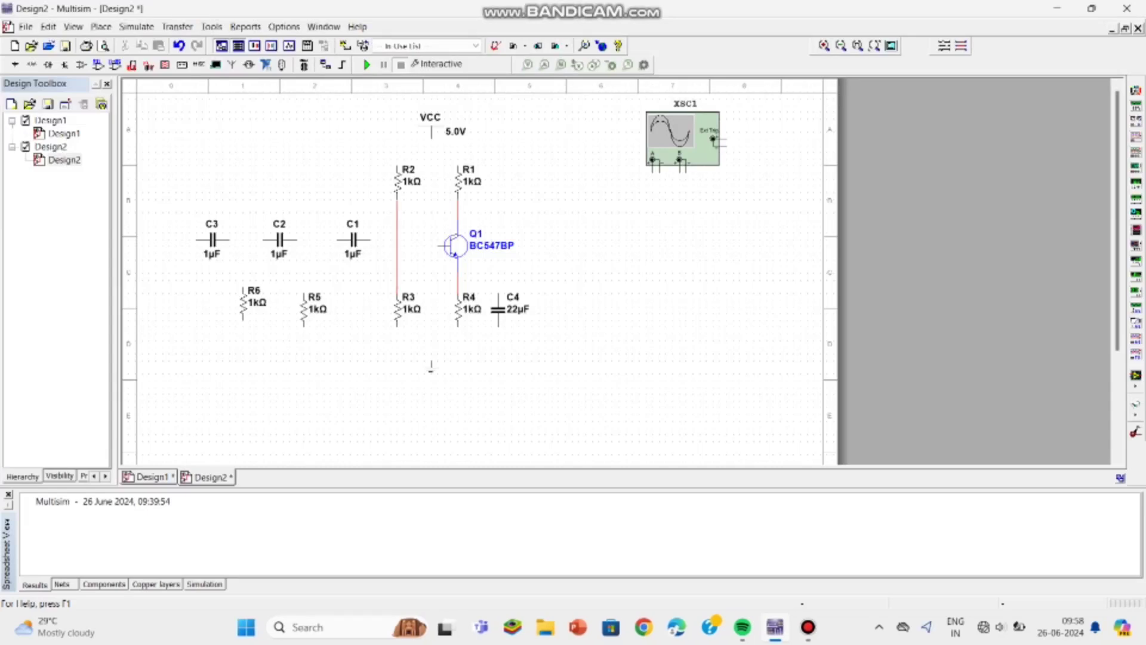
# Connect C1's right end and Q1's base to the wire between R2 and R3
pyautogui.click(370, 239)
pyautogui.click(397, 239)
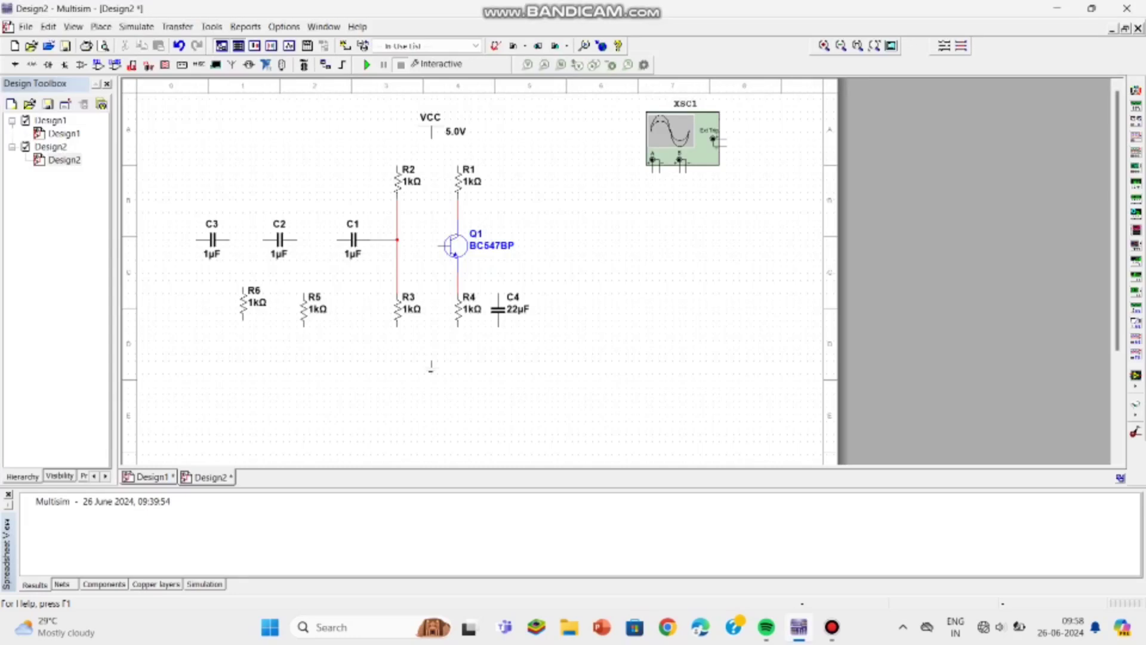
pyautogui.click(438, 246)
pyautogui.click(398, 239)
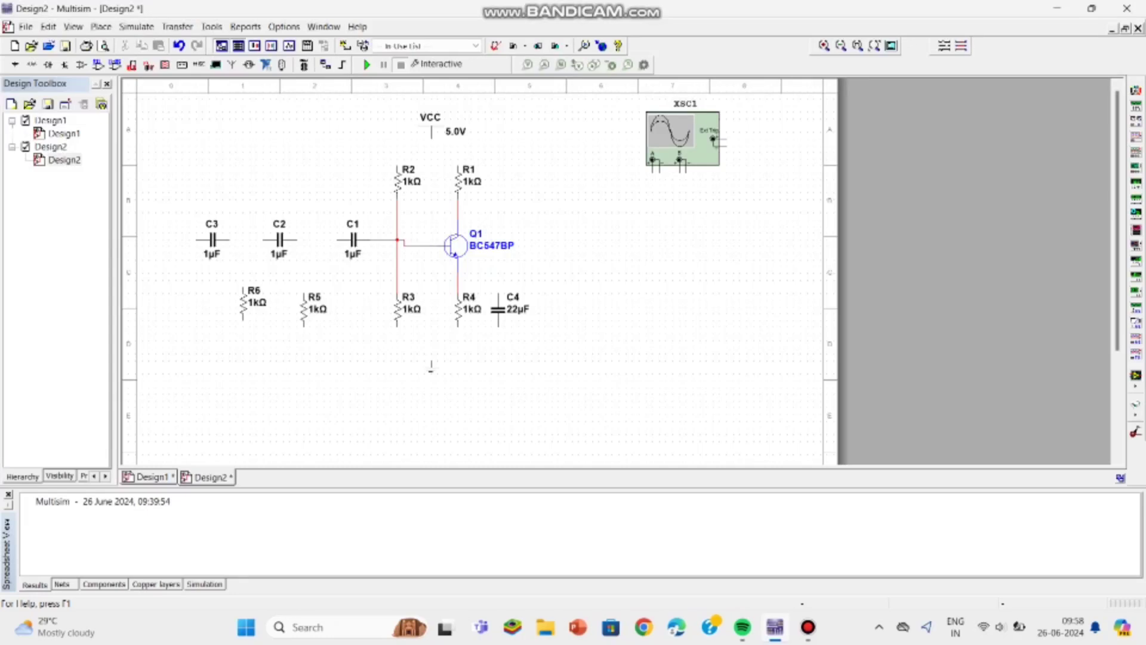
# Wire capacitors C3, C2 and C1 together in series
pyautogui.click(297, 240)
pyautogui.click(338, 239)
pyautogui.click(230, 240)
pyautogui.click(263, 239)
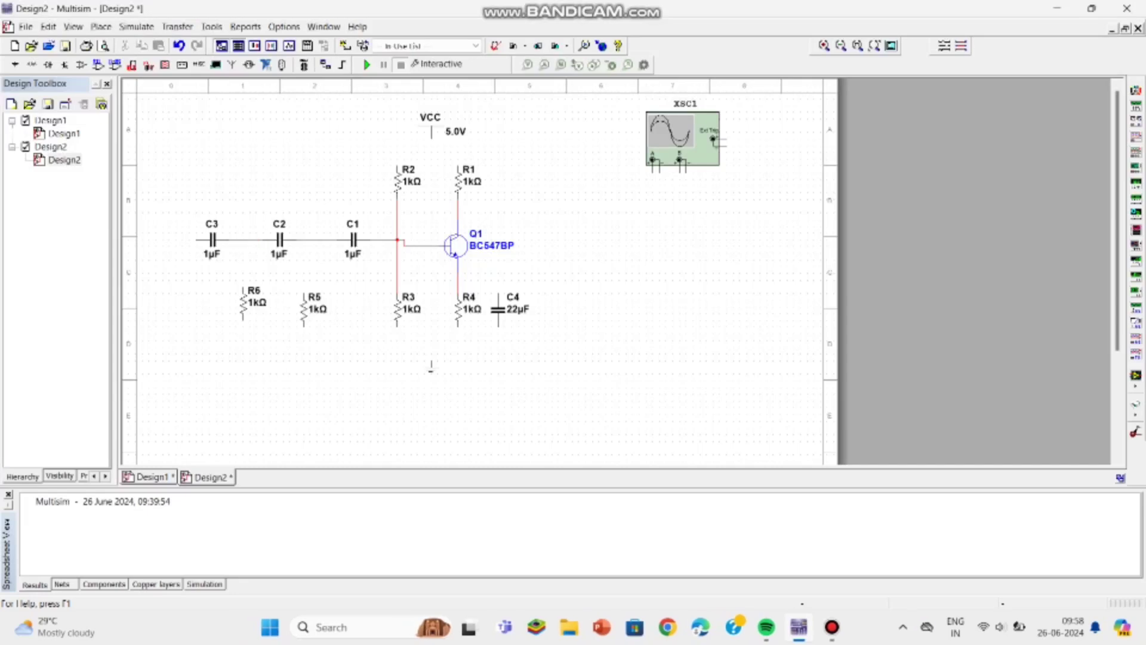
# Connect R6 to the C3–C2 wire and R5 to the C2–C1 wire, shifting both resistors so their wires run straight
pyautogui.click(243, 287)
pyautogui.click(250, 239)
pyautogui.moveTo(243, 305); pyautogui.dragTo(250, 305)
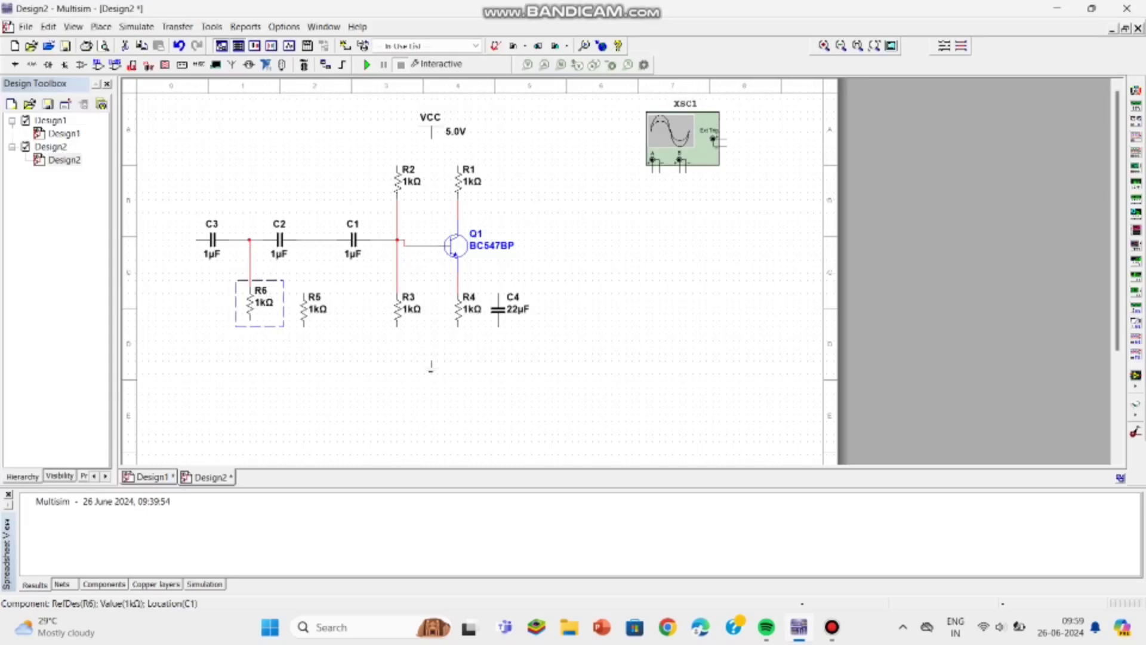
pyautogui.moveTo(304, 310); pyautogui.dragTo(310, 304)
pyautogui.press('Escape')
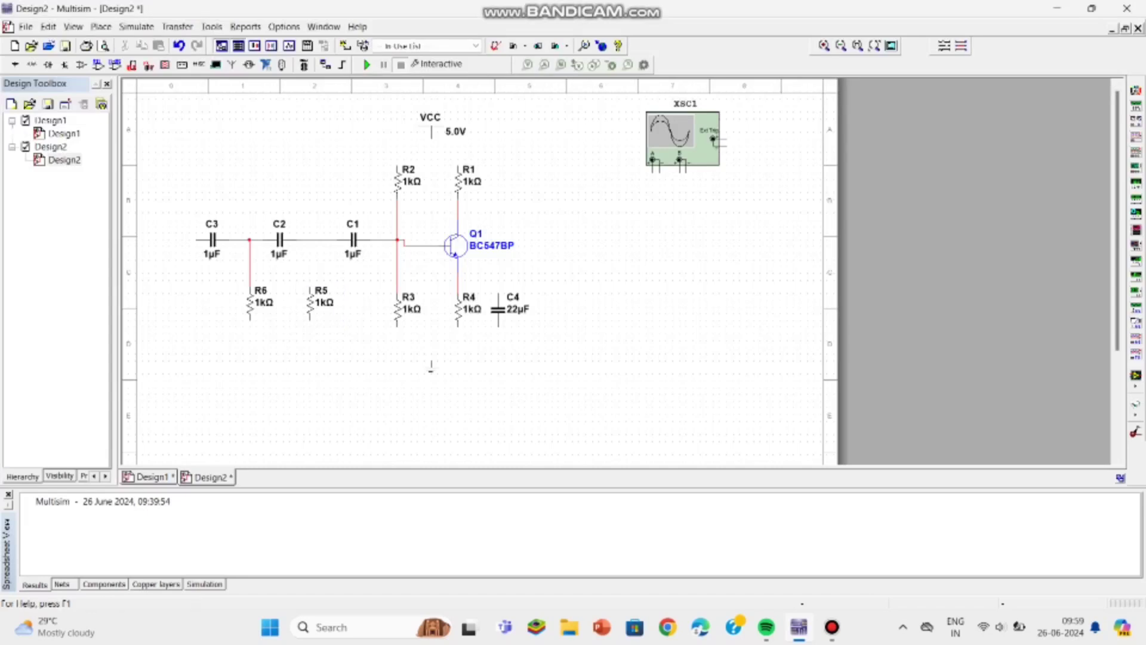
pyautogui.click(310, 288)
pyautogui.click(310, 239)
# Wire the upper ends of R2 and R1 together to VCC and move the VCC symbol down onto the wire
pyautogui.click(396, 166)
pyautogui.click(458, 167)
pyautogui.click(431, 126)
pyautogui.moveTo(431, 125); pyautogui.dragTo(431, 139)
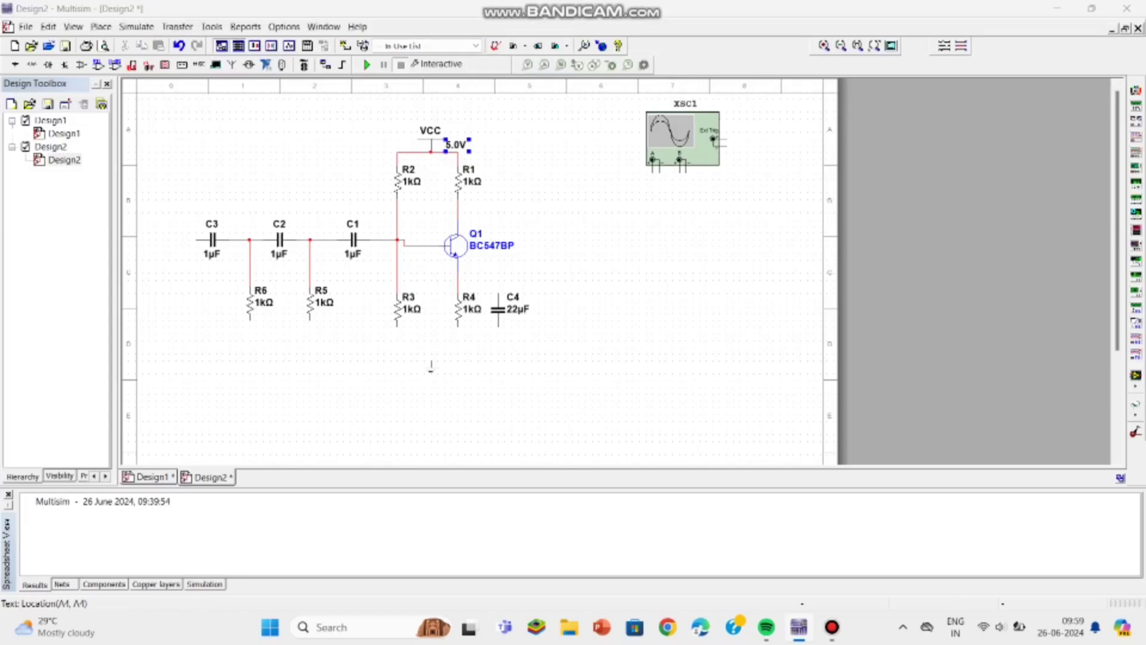
pyautogui.doubleClick(459, 145)
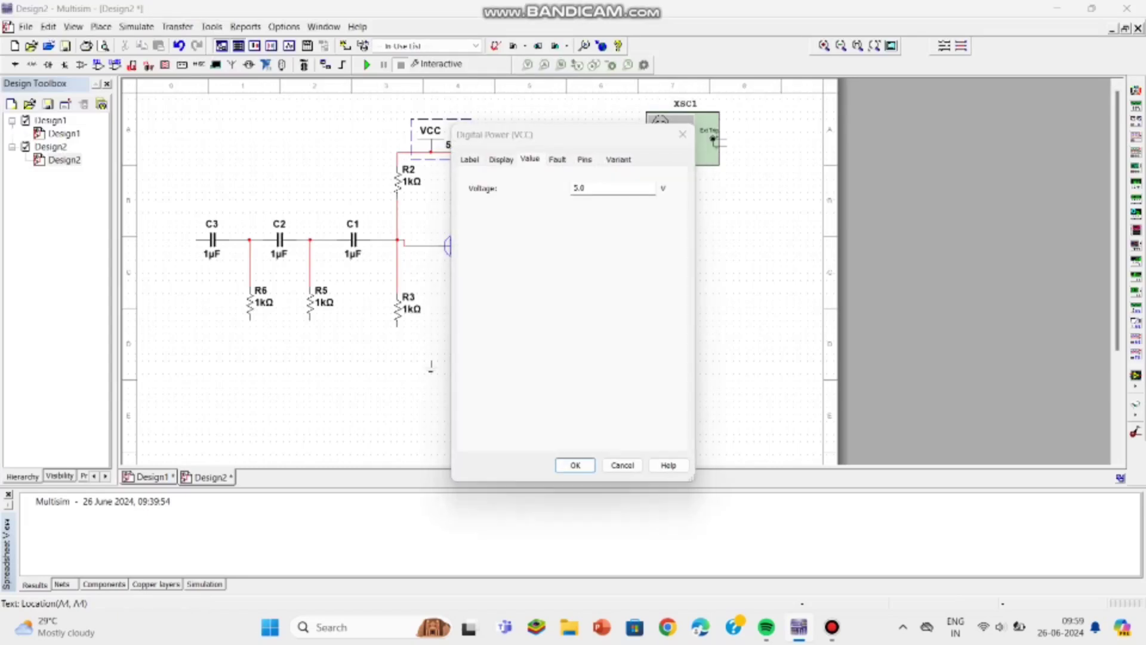
pyautogui.click(682, 133)
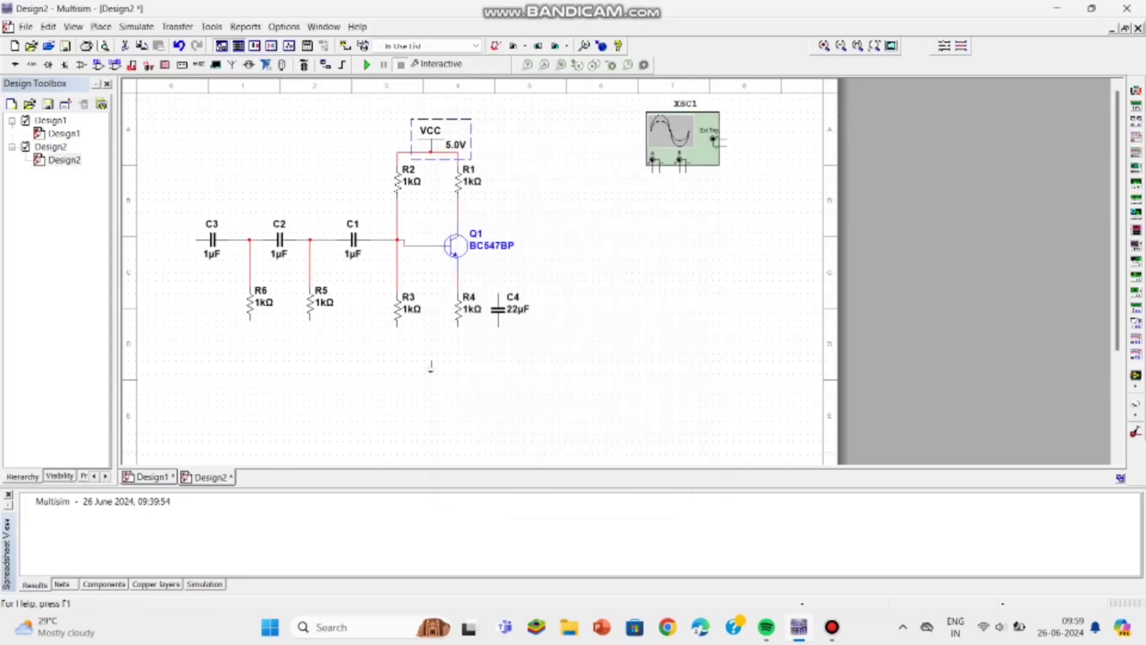
# Wire the upper end of C4 to the emitter wire between Q1 and R4
pyautogui.click(431, 365)
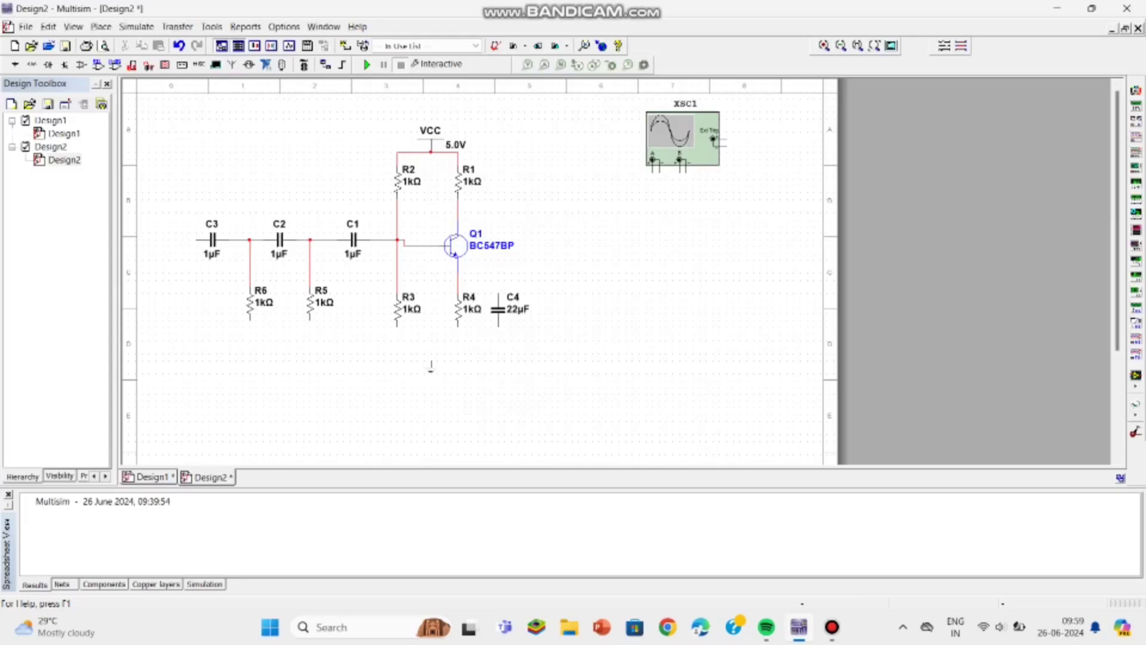
pyautogui.click(498, 294)
pyautogui.click(457, 279)
# Join the lower ends of R6, R5, R3, R4 and C4 with a common rail and attach the ground symbol to it
pyautogui.click(249, 320)
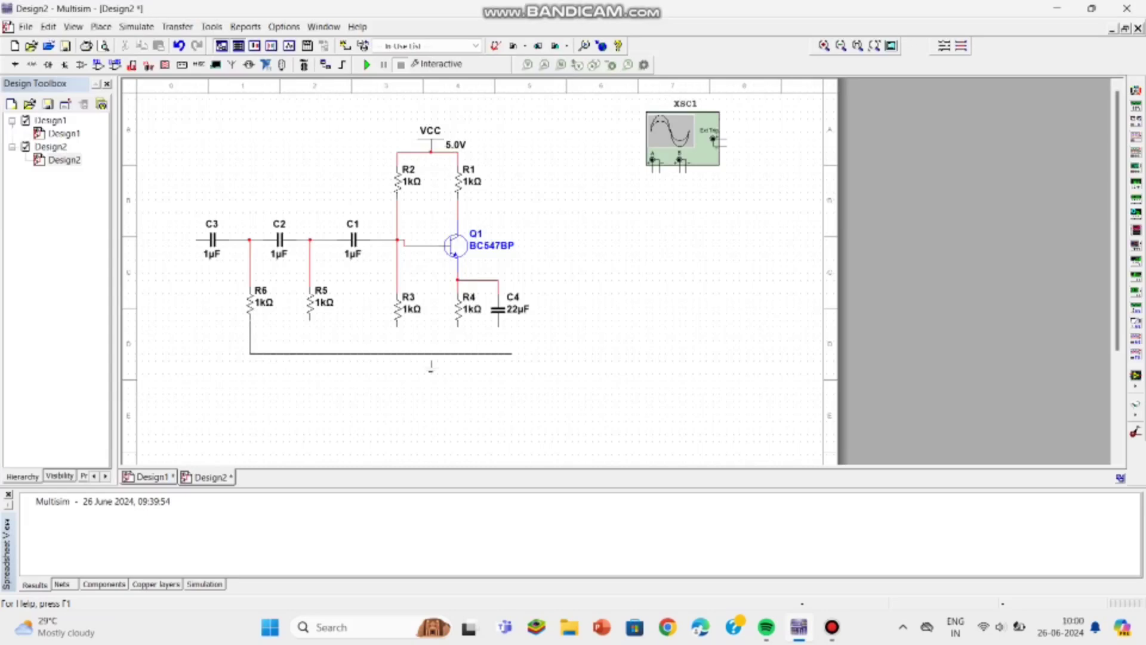
pyautogui.click(498, 326)
pyautogui.click(458, 326)
pyautogui.click(458, 353)
pyautogui.click(397, 326)
pyautogui.click(397, 353)
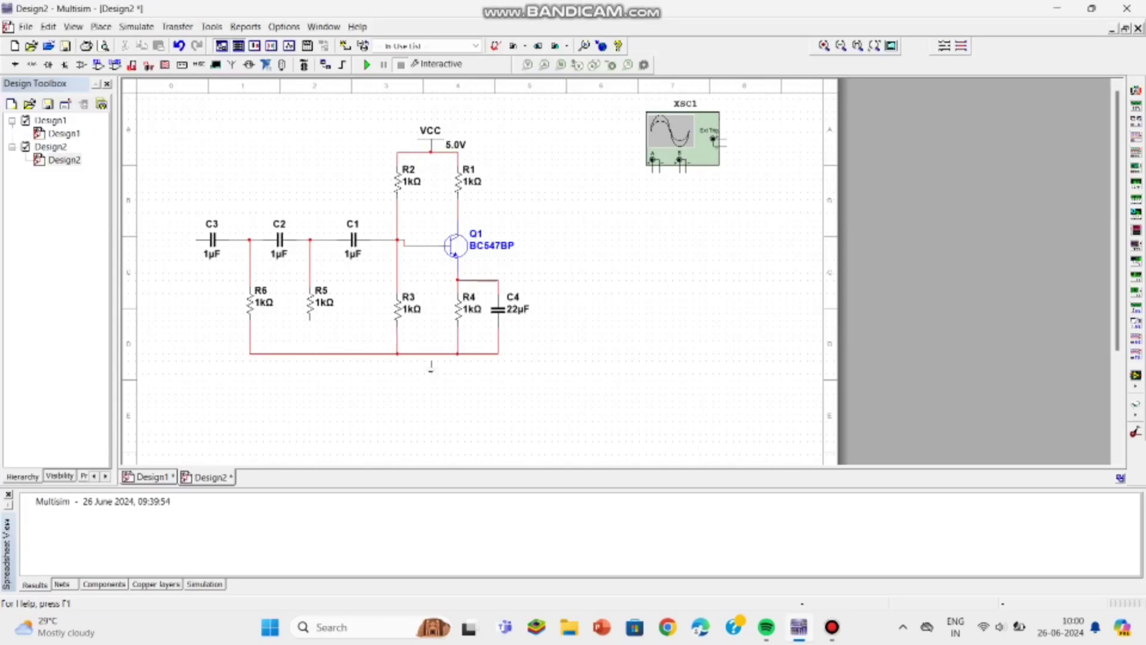
pyautogui.click(309, 320)
pyautogui.click(310, 353)
pyautogui.moveTo(431, 369); pyautogui.dragTo(431, 361)
# Wire the collector node, shared with C3's free end, to oscilloscope channel A's positive terminal and its negative terminal straight to the ground rail
pyautogui.click(457, 205)
pyautogui.click(652, 172)
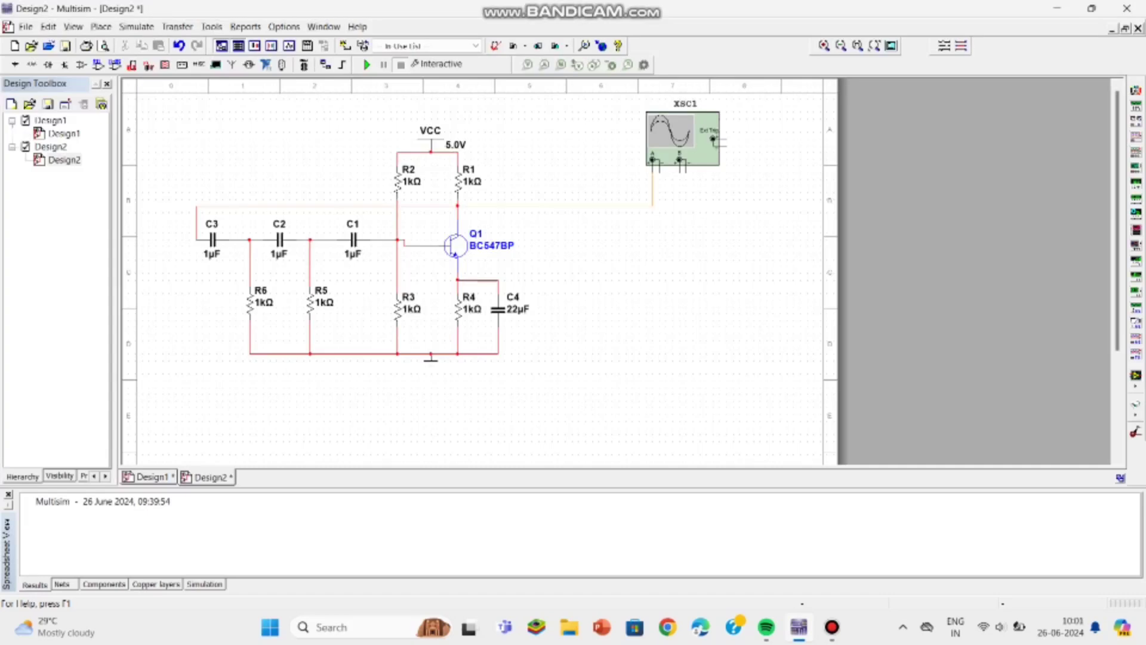
pyautogui.click(659, 172)
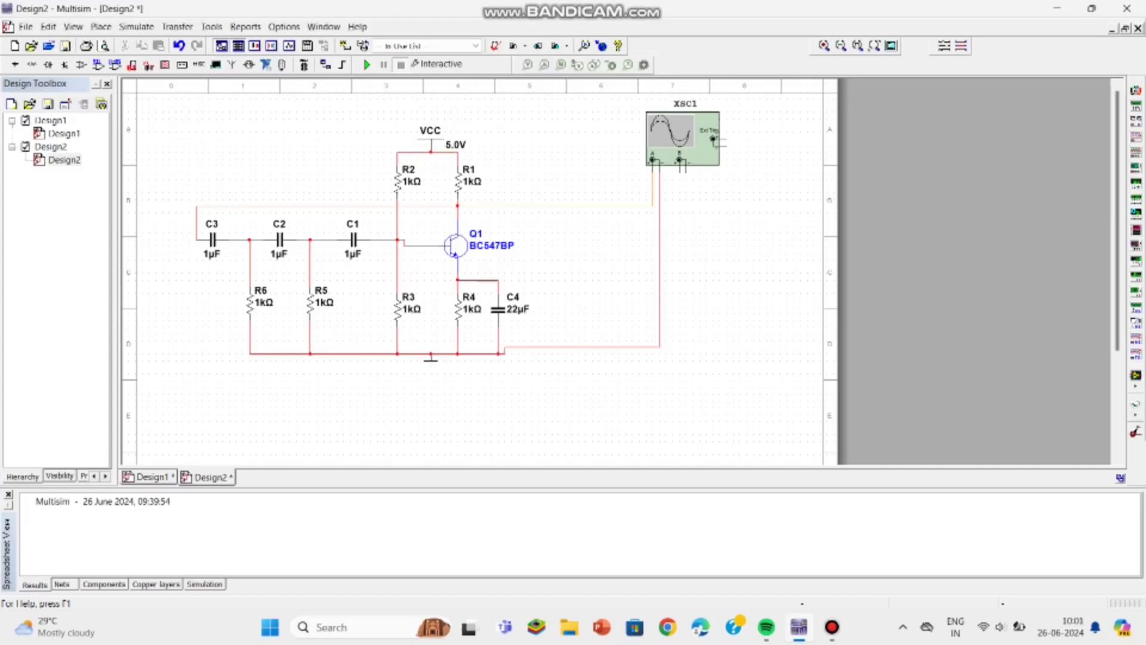
pyautogui.click(505, 353)
pyautogui.moveTo(665, 360); pyautogui.dragTo(659, 359)
pyautogui.moveTo(504, 347); pyautogui.dragTo(505, 353)
pyautogui.moveTo(659, 360); pyautogui.dragTo(659, 353)
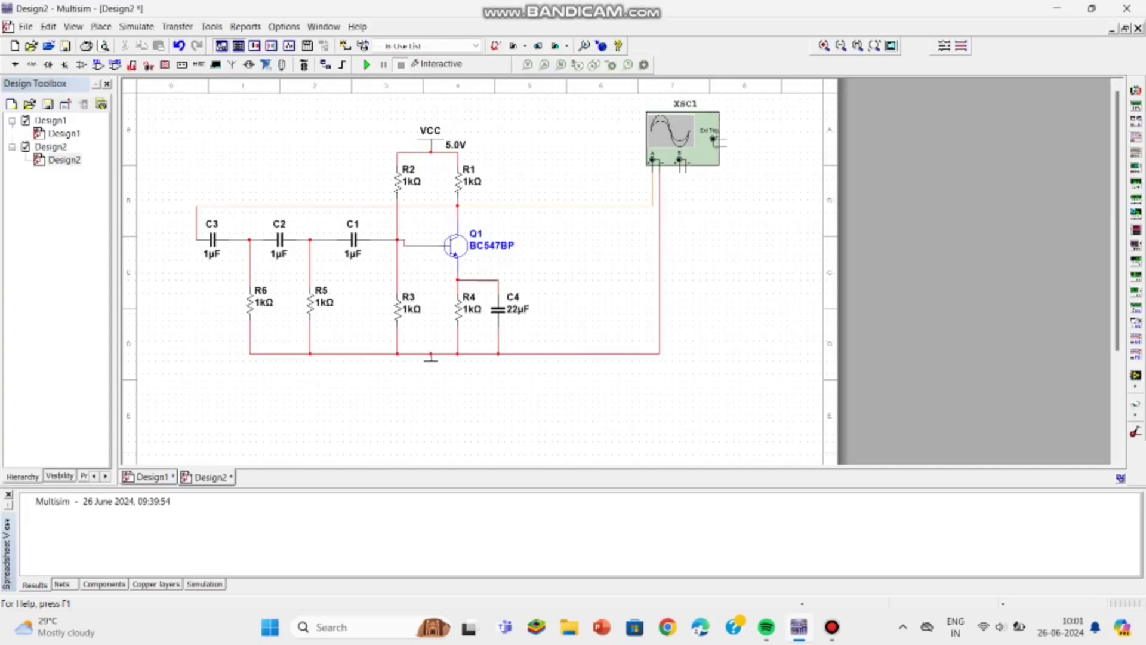
# Set the VCC voltage to 12 V and start the simulation with the oscilloscope display open
pyautogui.doubleClick(469, 140)
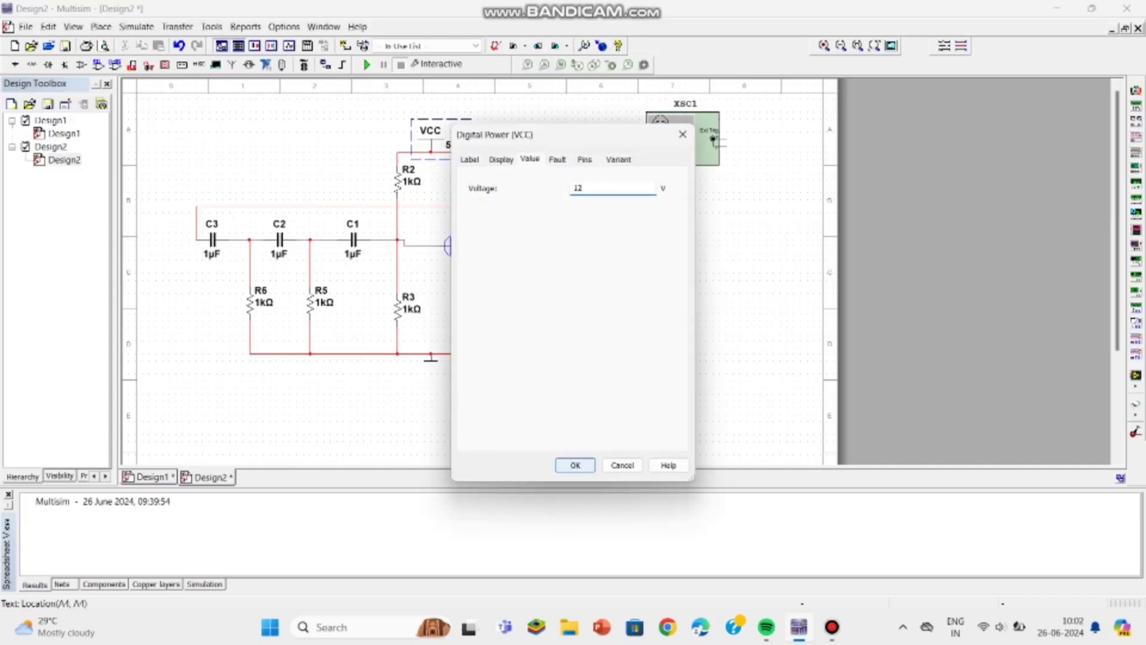
pyautogui.click(575, 465)
pyautogui.doubleClick(710, 135)
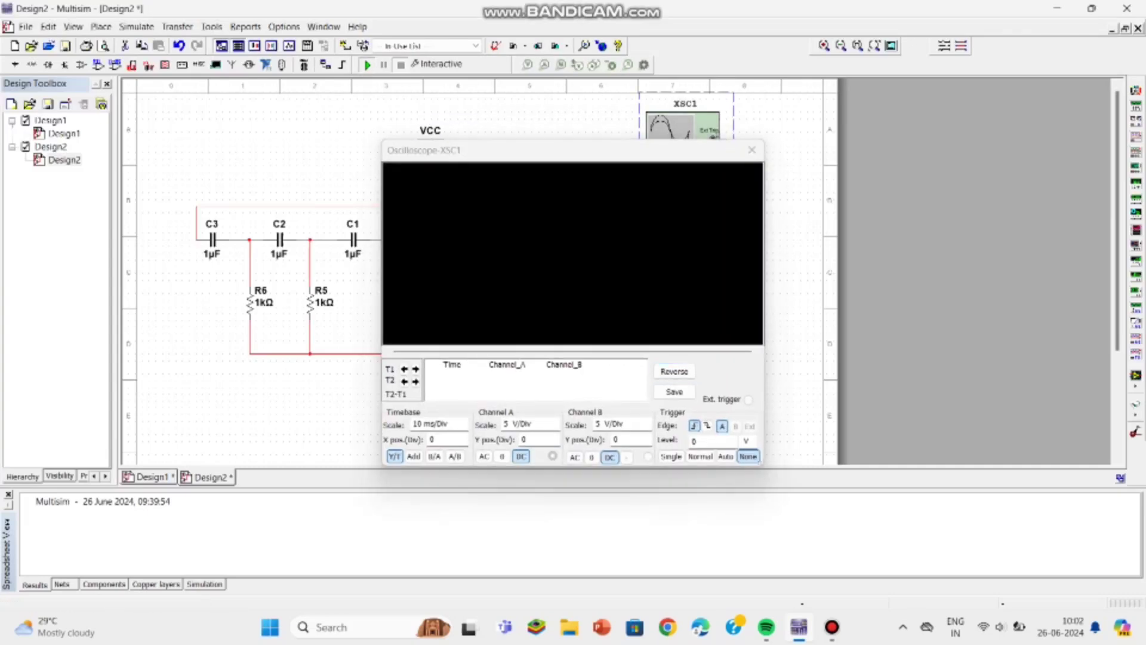
pyautogui.press('F5')
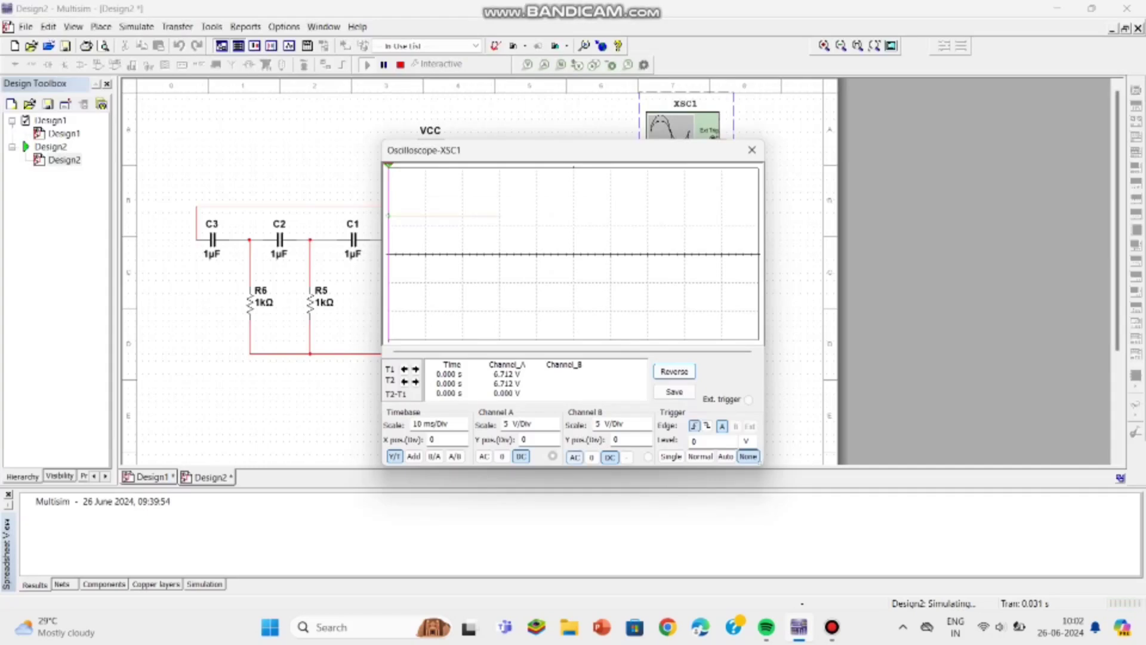
# Try much coarser channel A voltage scales on the oscilloscope, up to 1 GV/Div
pyautogui.click(525, 423)
pyautogui.click(554, 428)
pyautogui.click(554, 420)
pyautogui.click(554, 421)
pyautogui.click(555, 420)
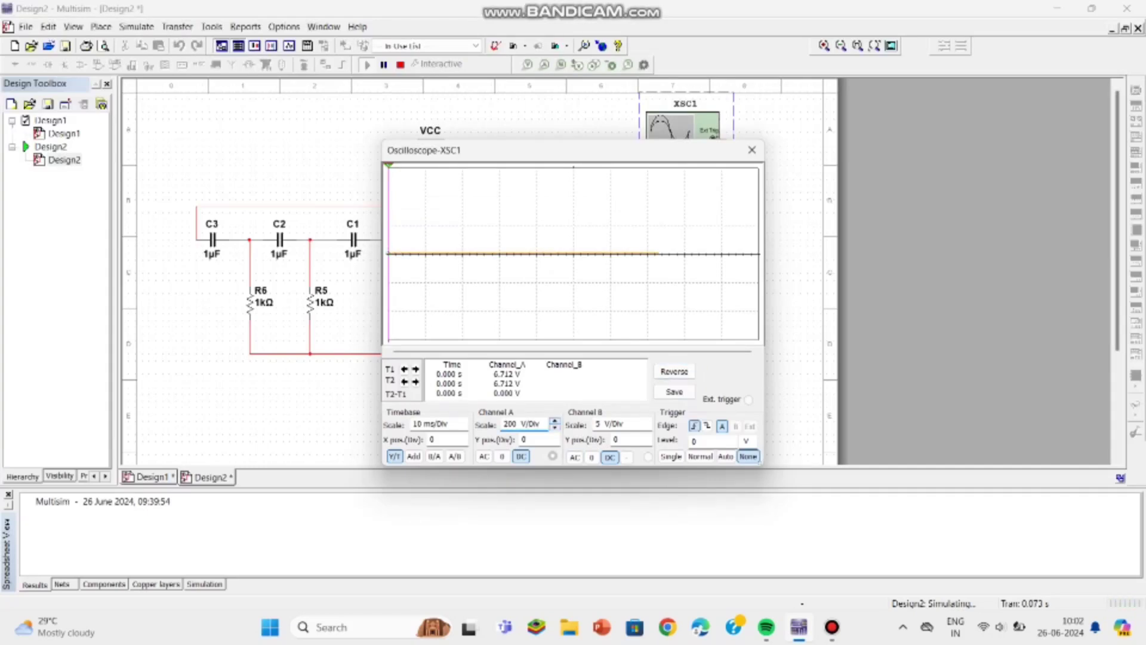
pyautogui.click(554, 421)
pyautogui.click(554, 420)
pyautogui.click(554, 421)
pyautogui.click(555, 420)
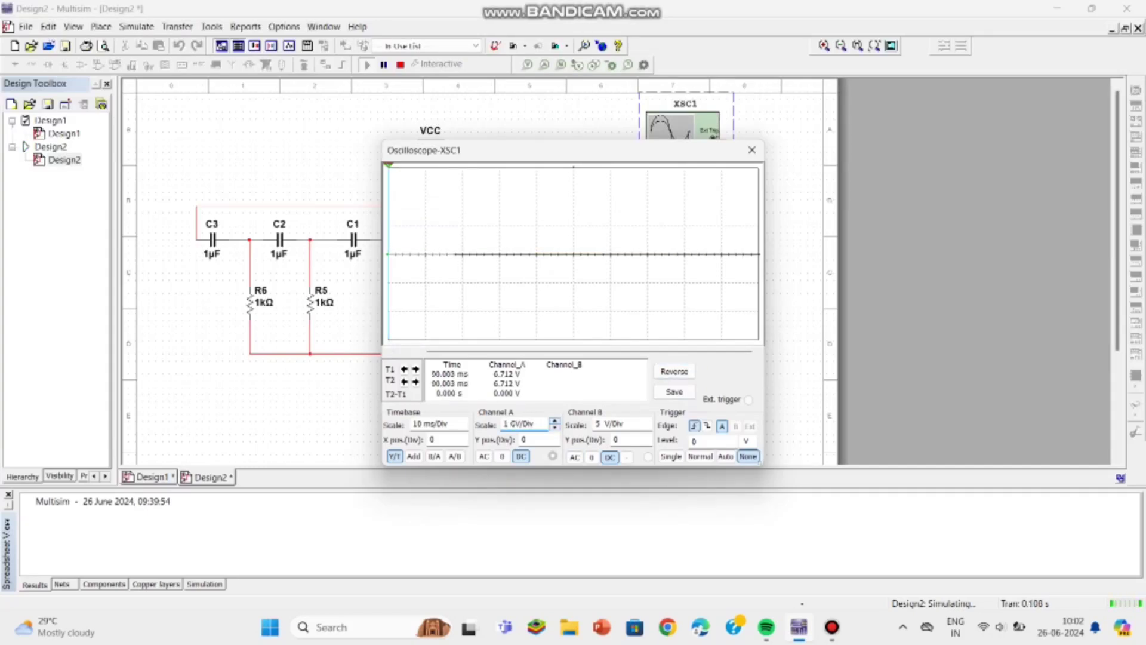
pyautogui.click(554, 427)
pyautogui.click(554, 428)
# Try shorter oscilloscope timebase scales, ending at 1 ms/Div
pyautogui.click(438, 423)
pyautogui.click(463, 427)
pyautogui.click(463, 428)
pyautogui.click(462, 427)
pyautogui.click(463, 427)
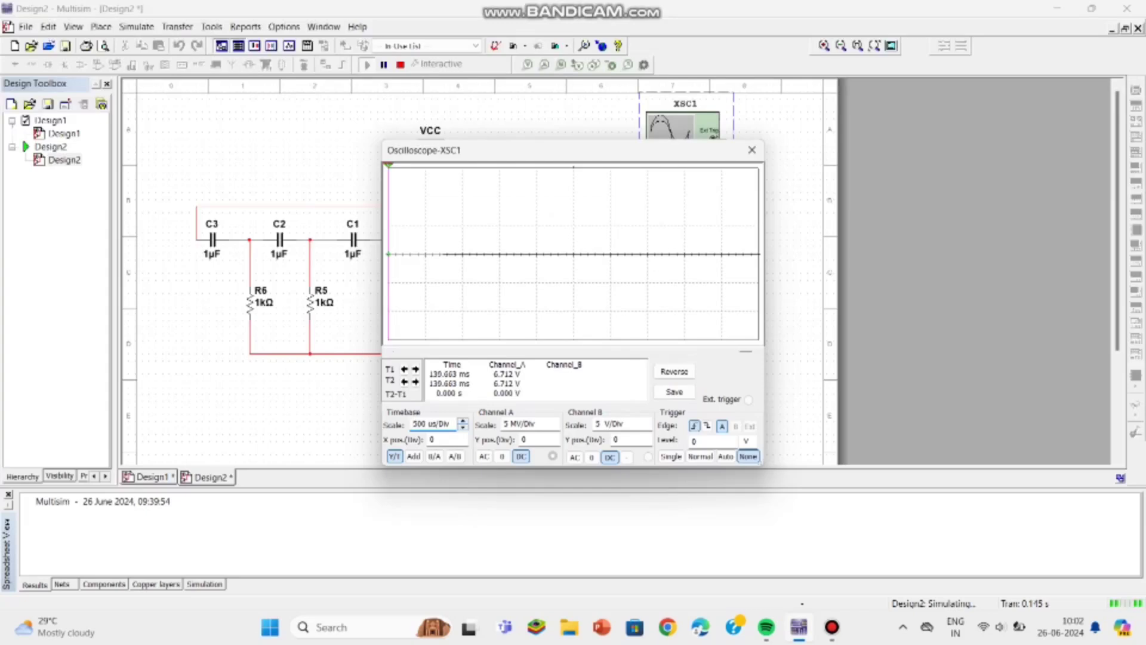
pyautogui.click(463, 420)
pyautogui.click(462, 420)
pyautogui.click(462, 420)
pyautogui.doubleClick(463, 427)
# Return the oscilloscope's channel A scale to 5 V/Div and its timebase to 10 ms/Div
pyautogui.click(533, 424)
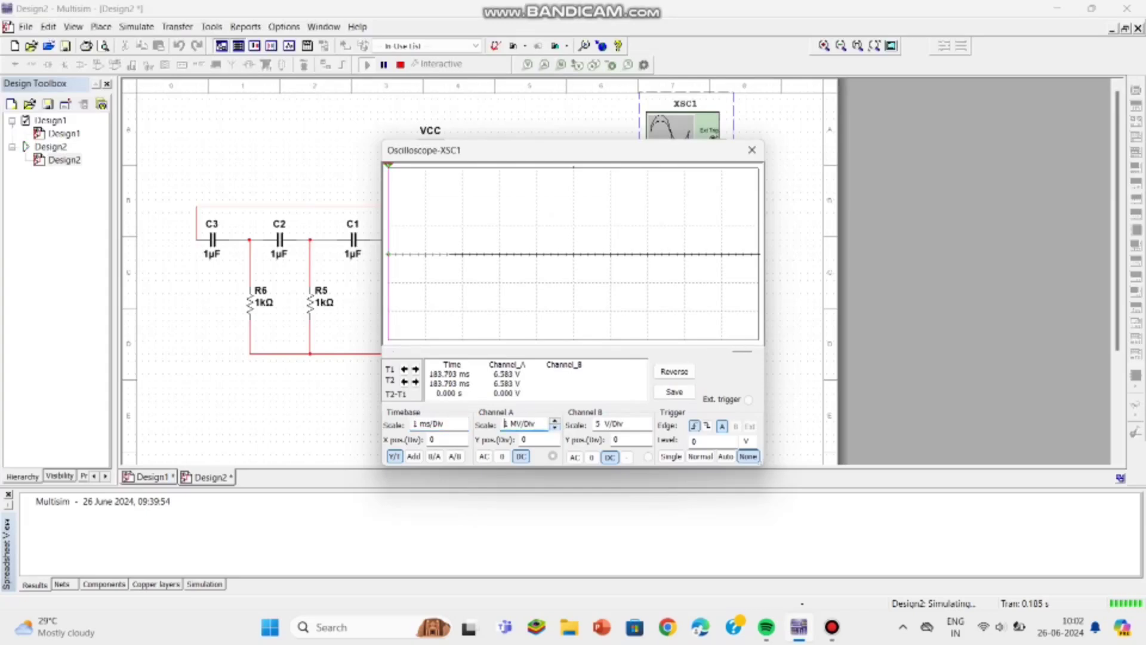
pyautogui.scroll(-17, 524, 424)
pyautogui.click(554, 427)
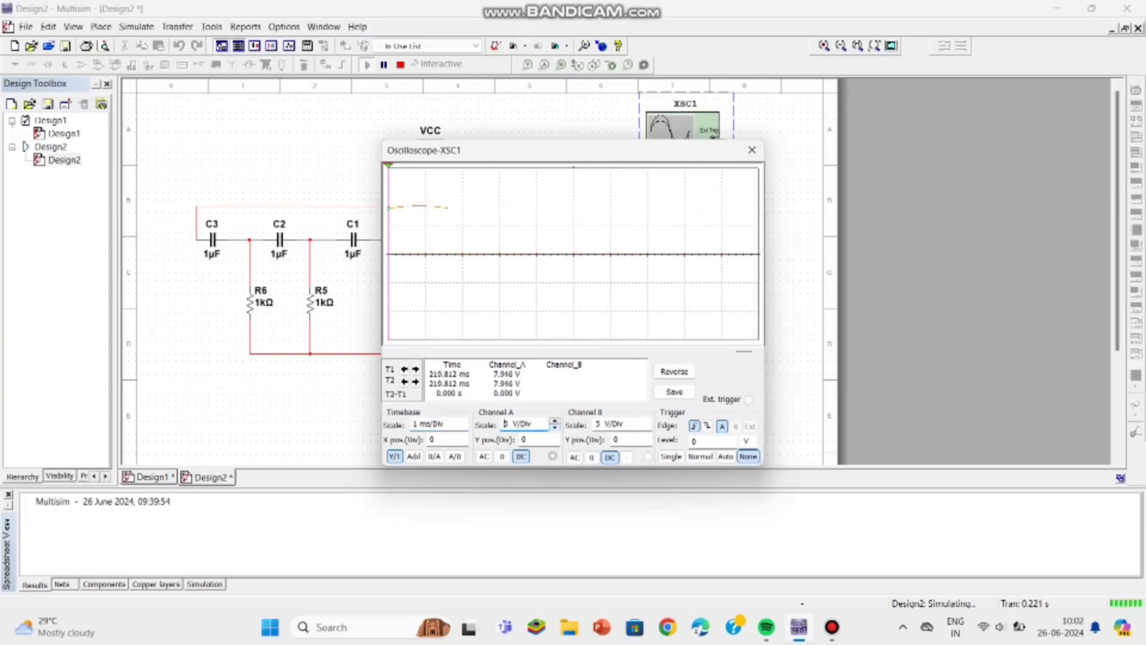
pyautogui.click(439, 424)
pyautogui.click(463, 421)
pyautogui.click(463, 420)
pyautogui.click(463, 420)
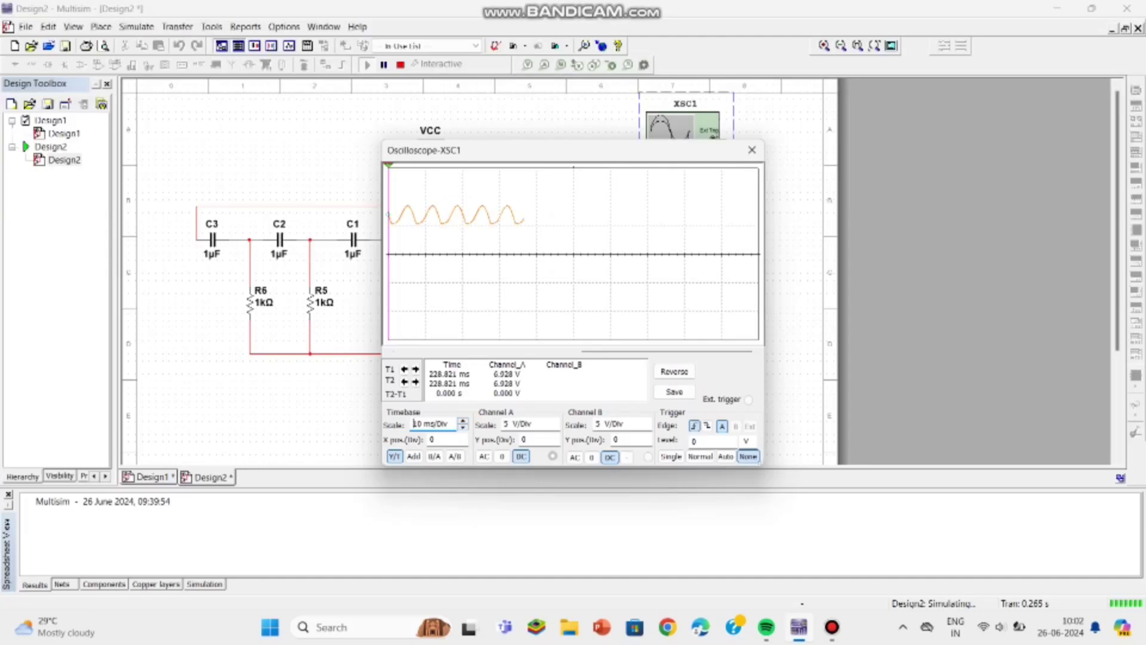
pyautogui.click(463, 427)
pyautogui.click(462, 420)
# Step through the channel A voltage scales and set the scale to 2 V/Div
pyautogui.click(533, 424)
pyautogui.click(554, 420)
pyautogui.click(555, 428)
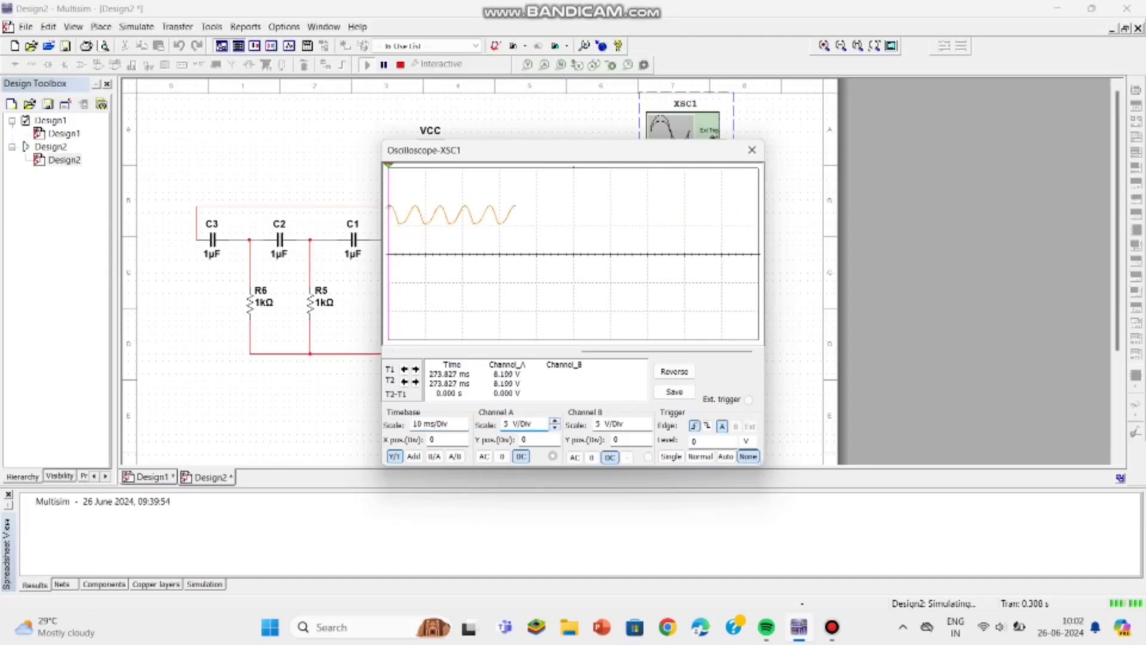
pyautogui.press('Down')
pyautogui.press('Up')
pyautogui.press('Up')
pyautogui.press('Up')
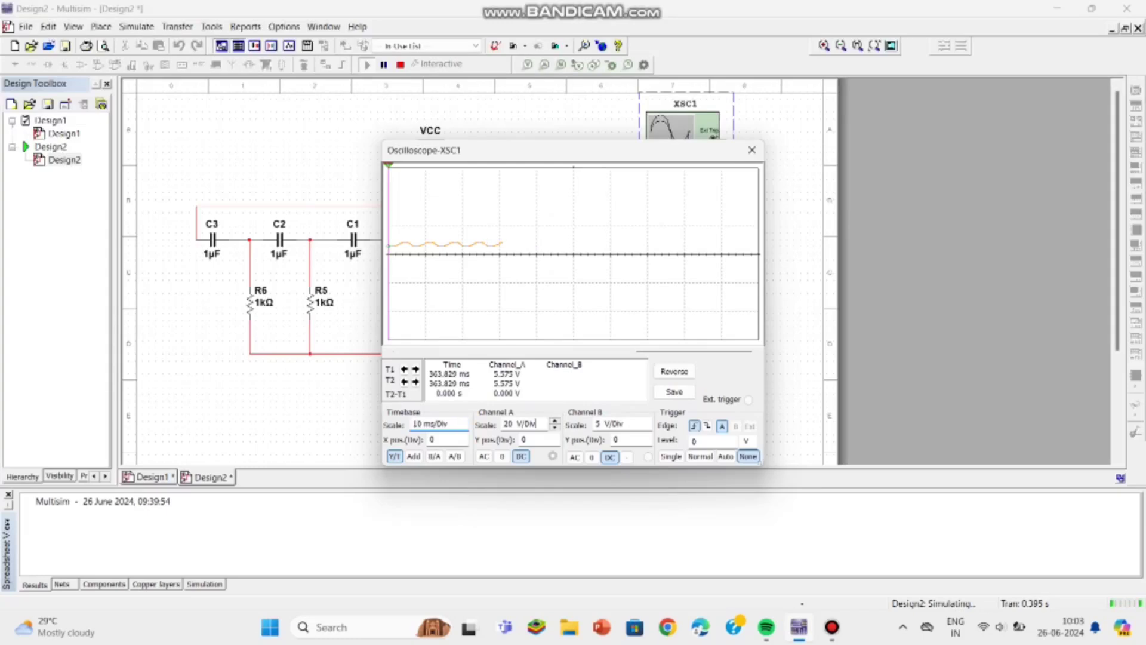
pyautogui.press('Up')
pyautogui.press('Down')
pyautogui.press('Down')
pyautogui.press('Down')
pyautogui.press('Down')
# Lower the channel A trace by setting its Y position to -2.6 divisions
pyautogui.click(522, 439)
pyautogui.press('Down')
pyautogui.press('Down')
pyautogui.press('Down')
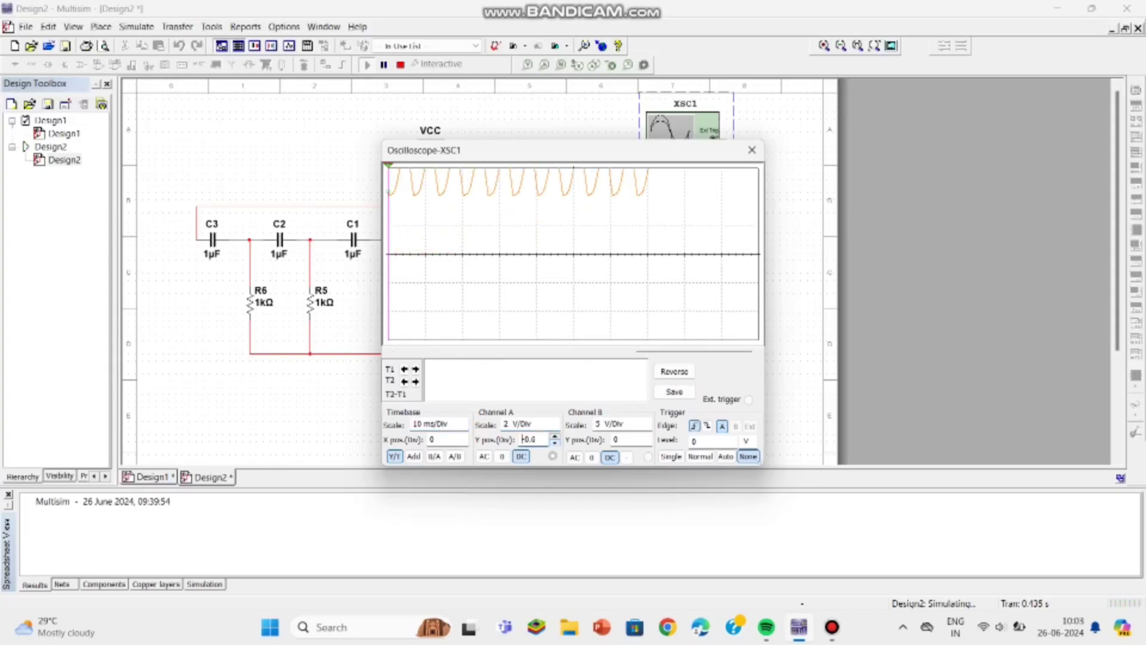
pyautogui.press('Down')
pyautogui.press('Down')
pyautogui.press('Down')
pyautogui.press('Down')
pyautogui.press('Down')
pyautogui.press('Down')
pyautogui.press('Down')
pyautogui.press('Down')
pyautogui.press('Down')
pyautogui.press('Down')
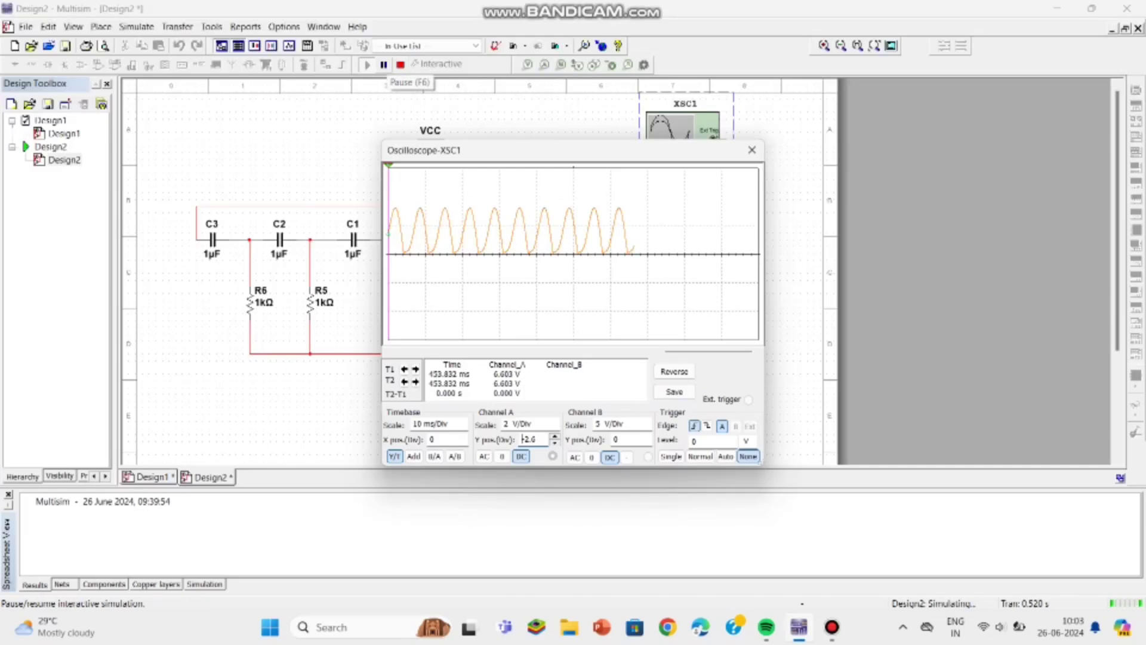
# Pause, resume and stop the simulation, and move the oscilloscope window aside to uncover the schematic
pyautogui.click(384, 65)
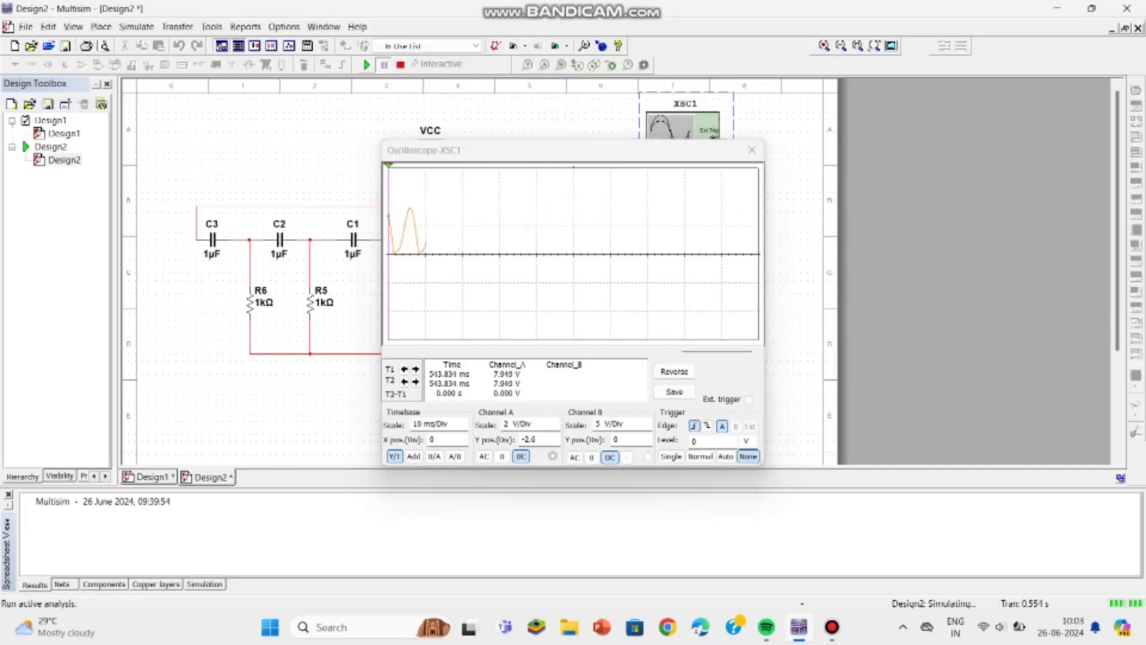
pyautogui.click(366, 64)
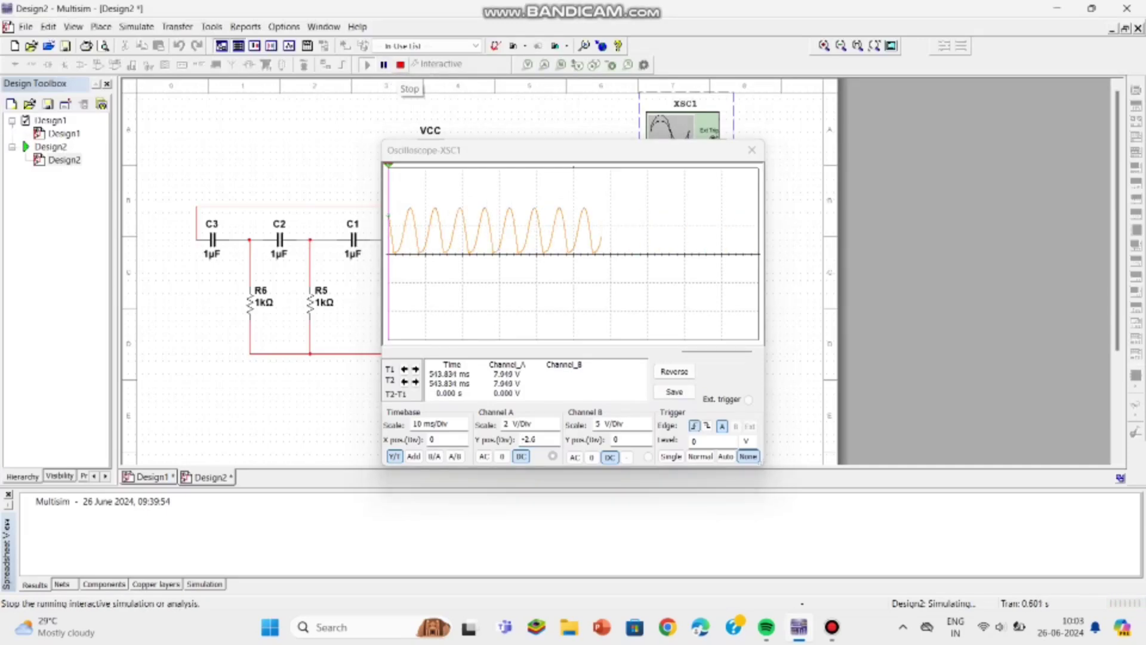
pyautogui.click(400, 64)
pyautogui.moveTo(673, 155); pyautogui.dragTo(962, 194)
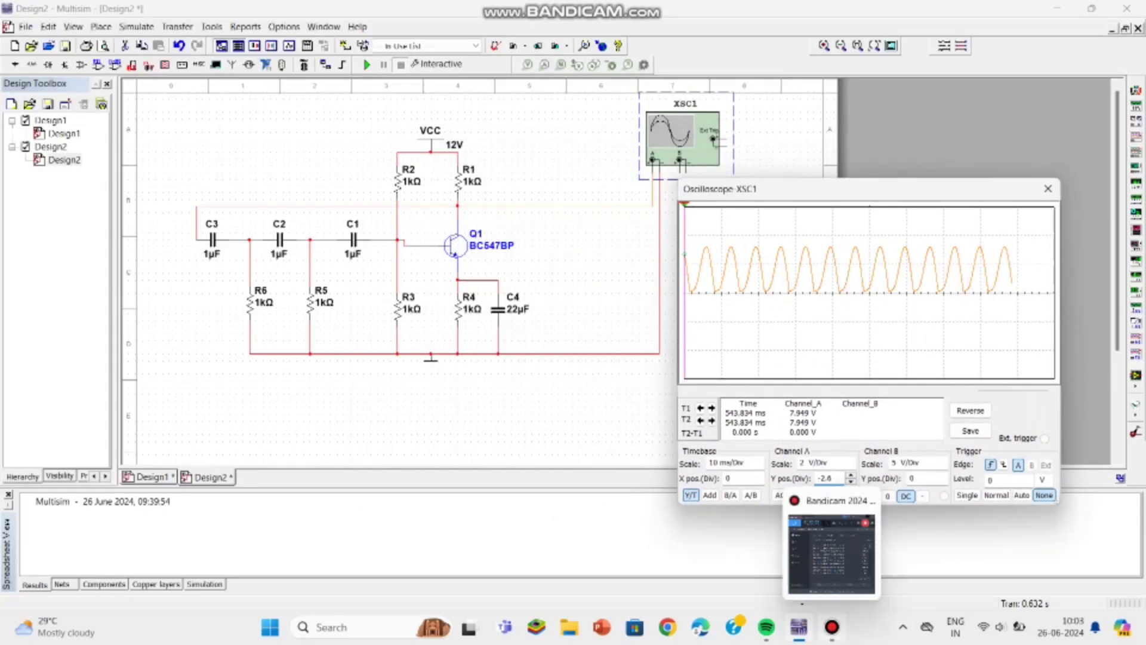
pyautogui.click(832, 627)
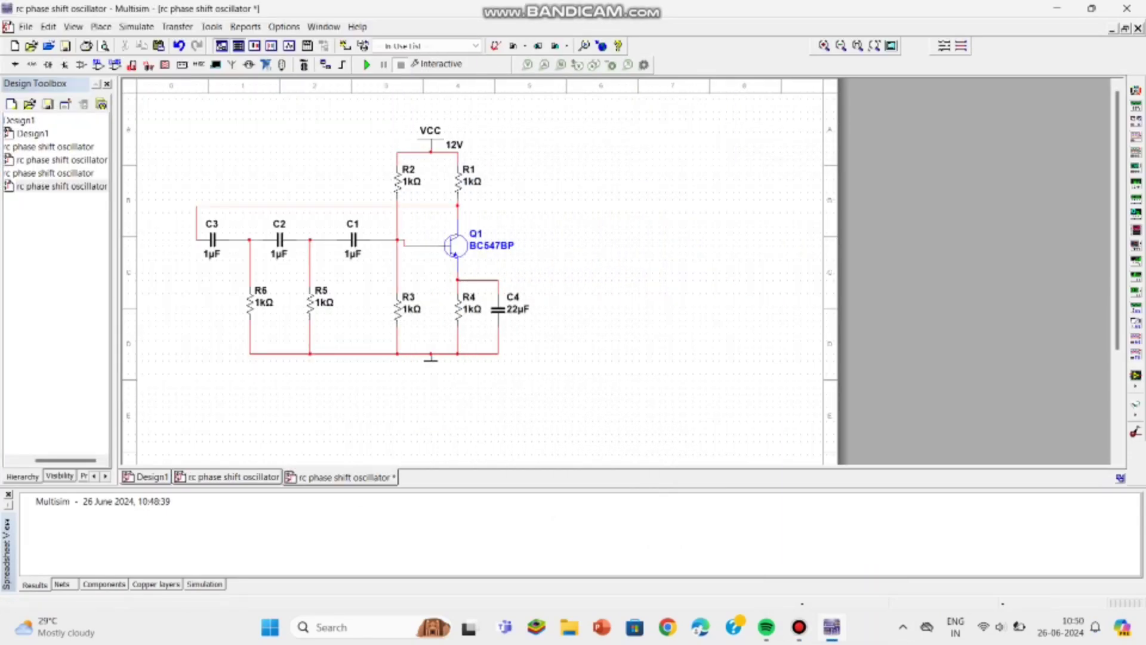
# Place a four channel oscilloscope above capacitor C3 and wire its channel A to the input side of C3
pyautogui.click(1135, 167)
pyautogui.click(186, 125)
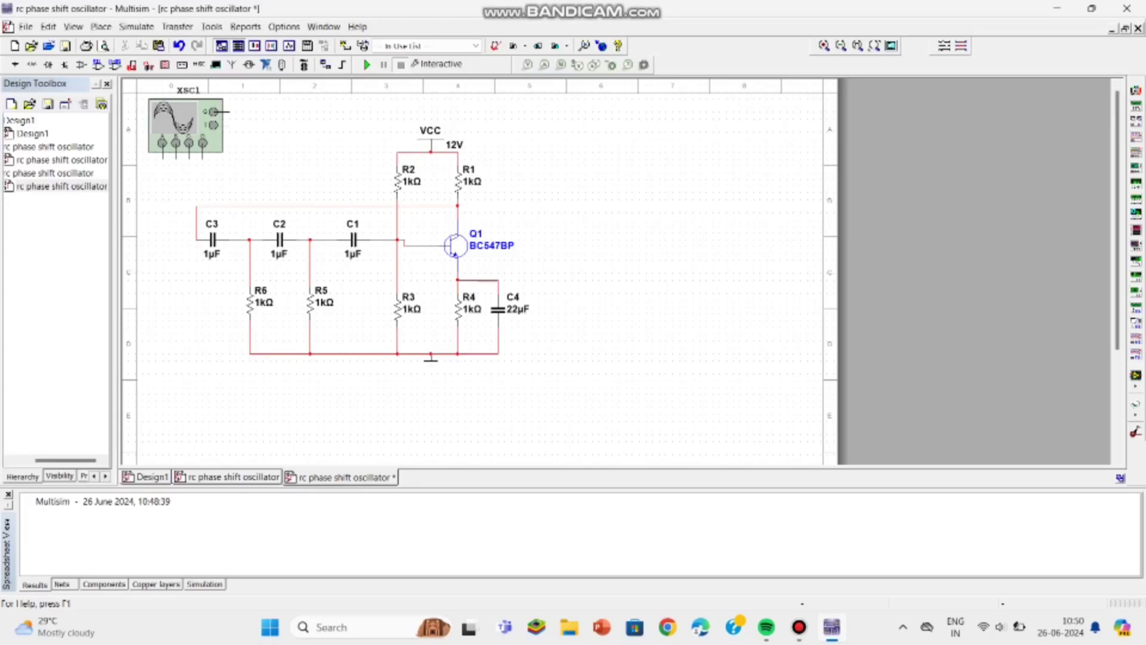
pyautogui.click(162, 156)
pyautogui.click(196, 226)
# Wire oscilloscope channel B to the junction of C3 and C2, and channel C to the junction of C2 and C1
pyautogui.click(175, 144)
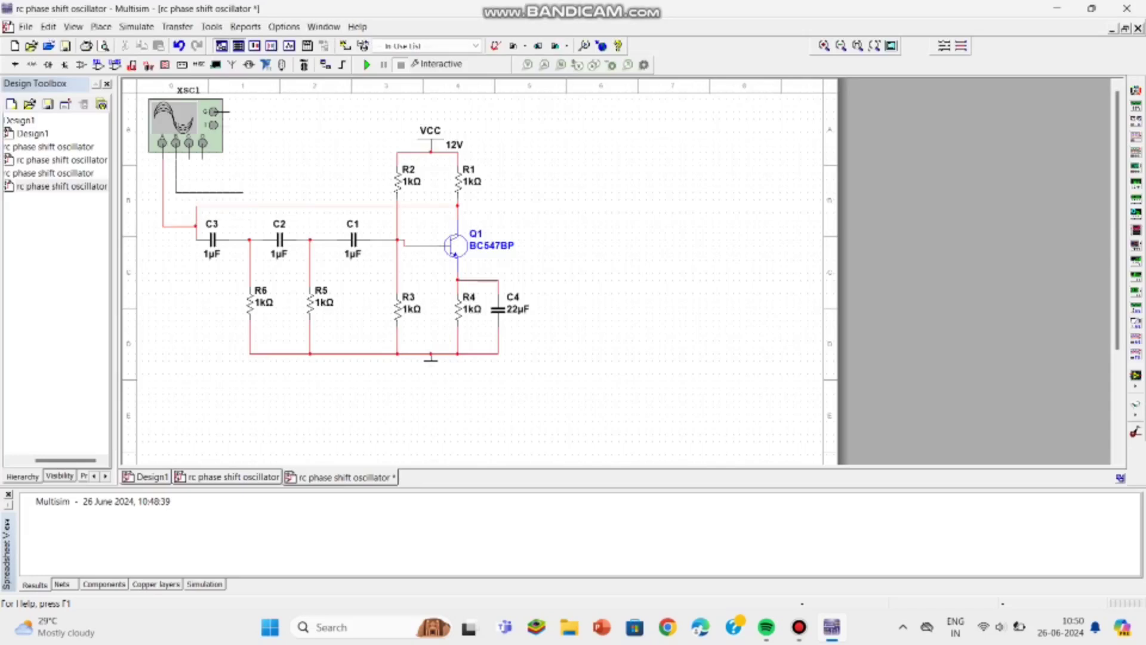
pyautogui.click(250, 240)
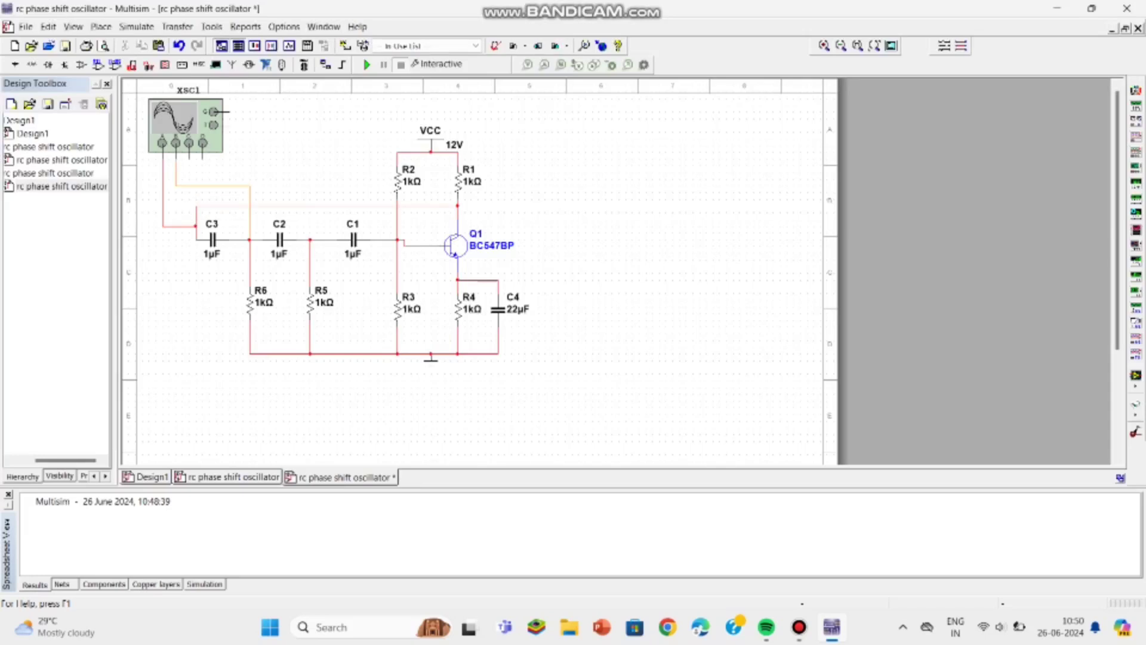
pyautogui.click(189, 143)
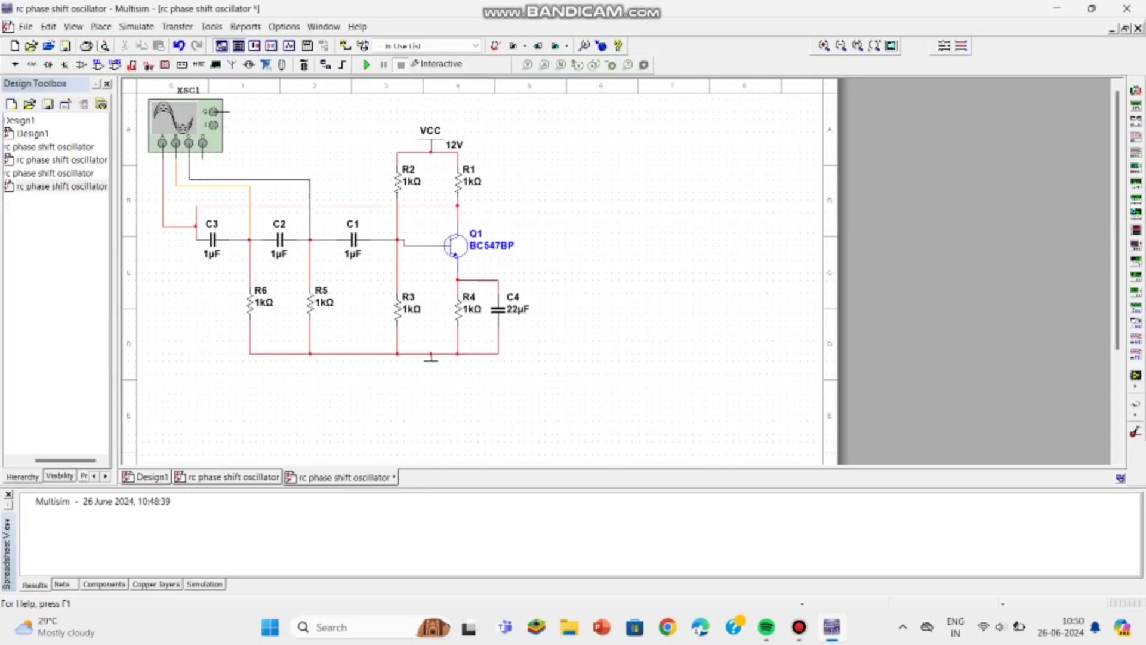
pyautogui.click(309, 240)
# Place a copy of the ground symbol beside the oscilloscope and wire the instrument's ground terminal to it
pyautogui.click(202, 143)
pyautogui.click(430, 361)
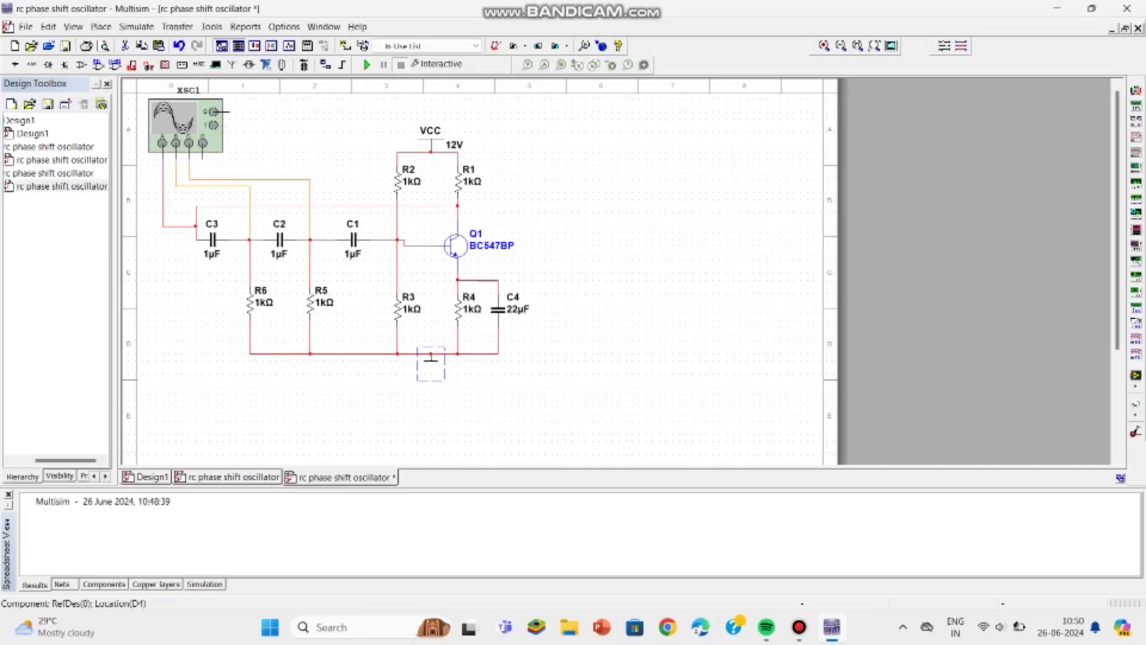
pyautogui.press('Escape')
pyautogui.hotkey('ctrl', 'v')
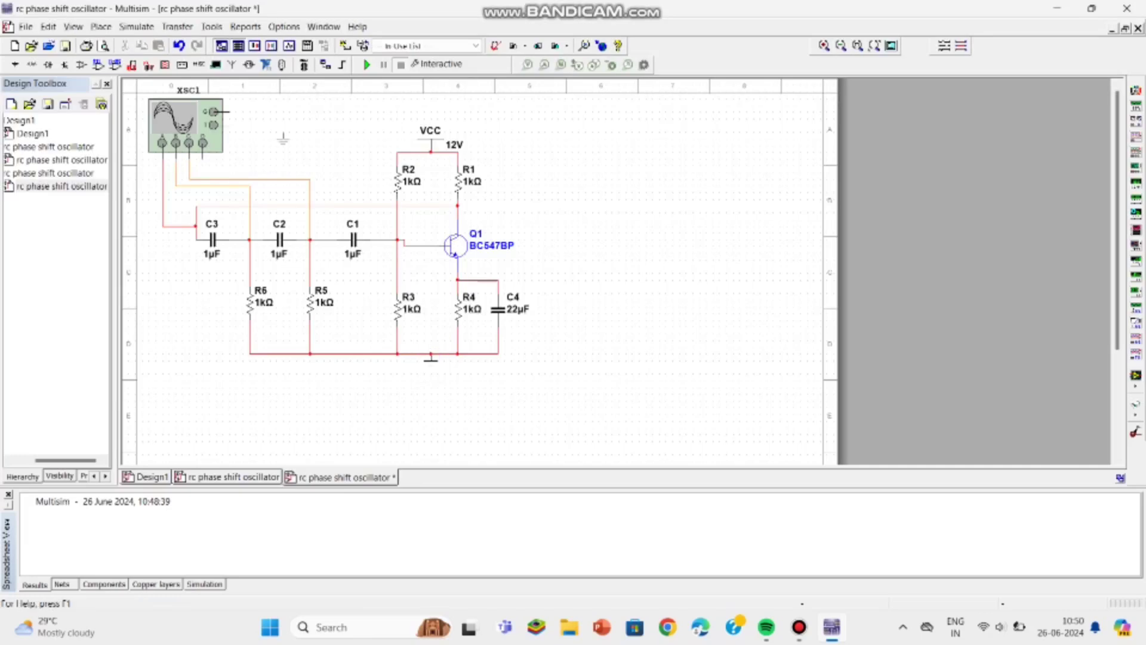
pyautogui.click(270, 133)
pyautogui.moveTo(185, 126)
pyautogui.mouseDown()
pyautogui.moveTo(198, 125)
pyautogui.moveTo(171, 125)
pyautogui.mouseUp()
pyautogui.click(216, 111)
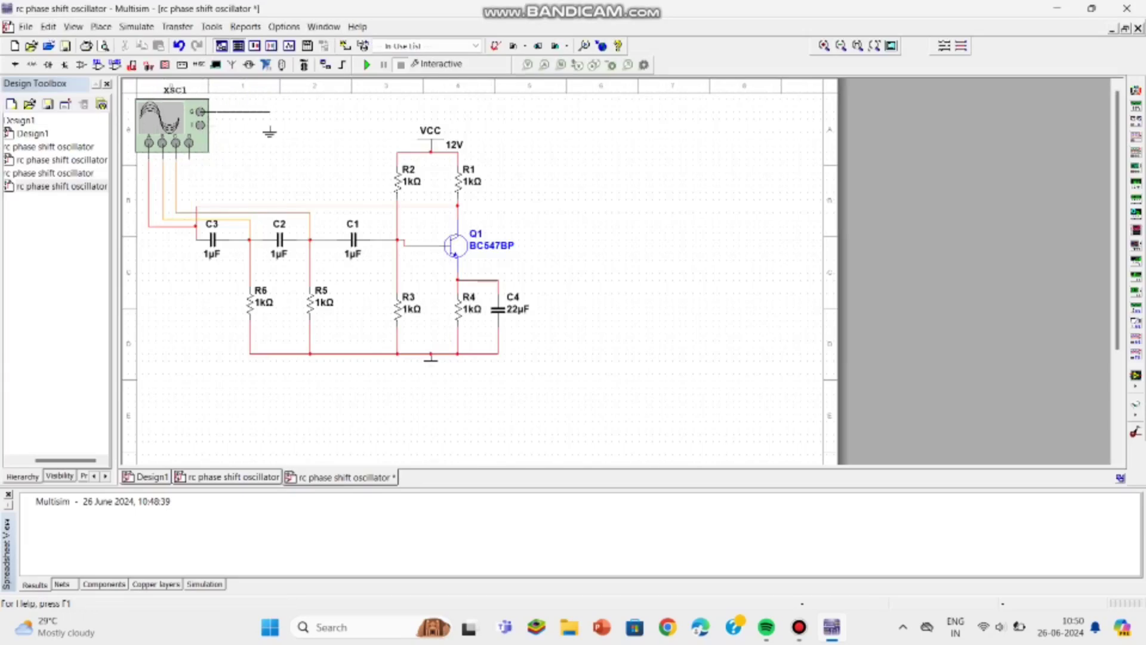
pyautogui.click(269, 125)
# Run the simulation, open the four channel oscilloscope and set channel A's scale to 2 V/Div
pyautogui.click(367, 64)
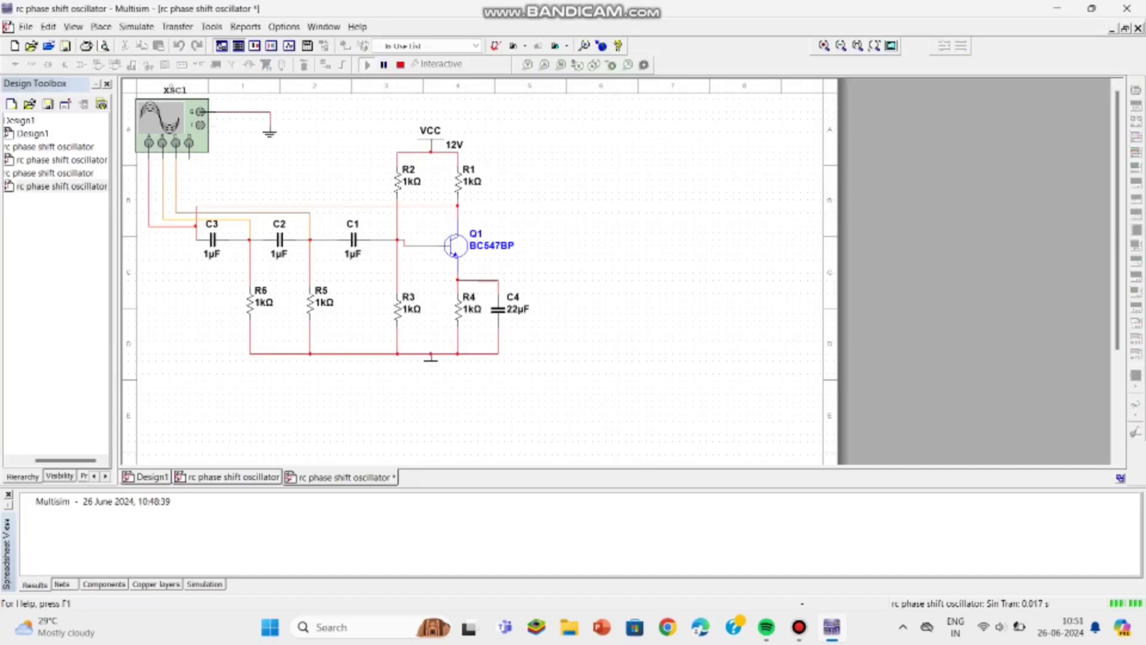
pyautogui.doubleClick(171, 122)
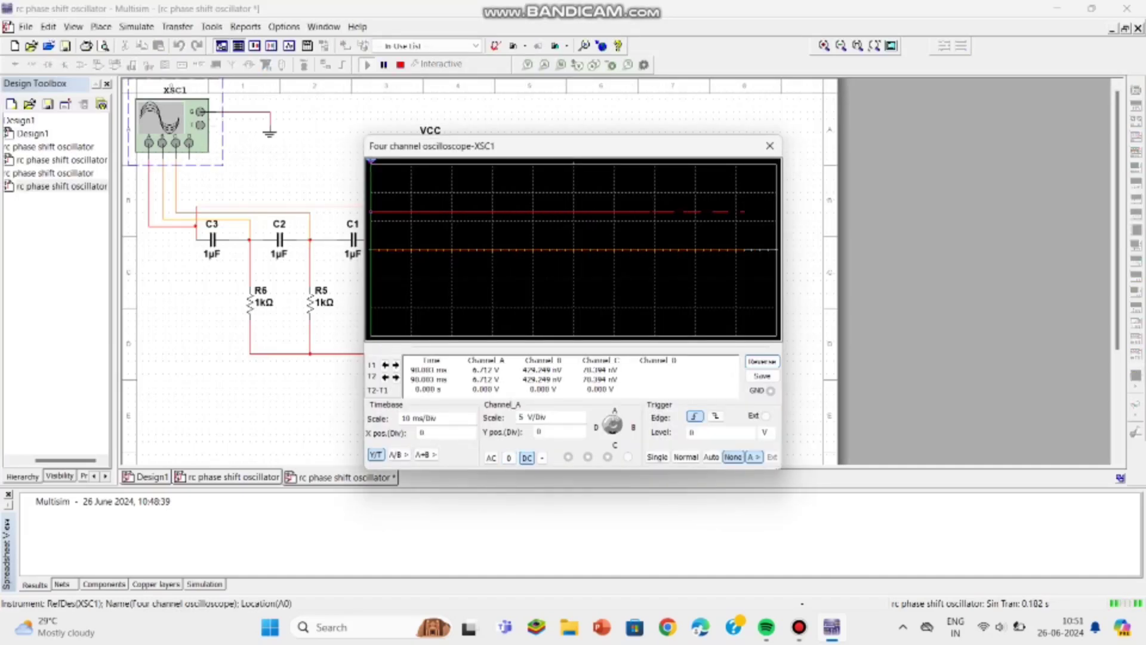
pyautogui.click(546, 417)
pyautogui.click(580, 420)
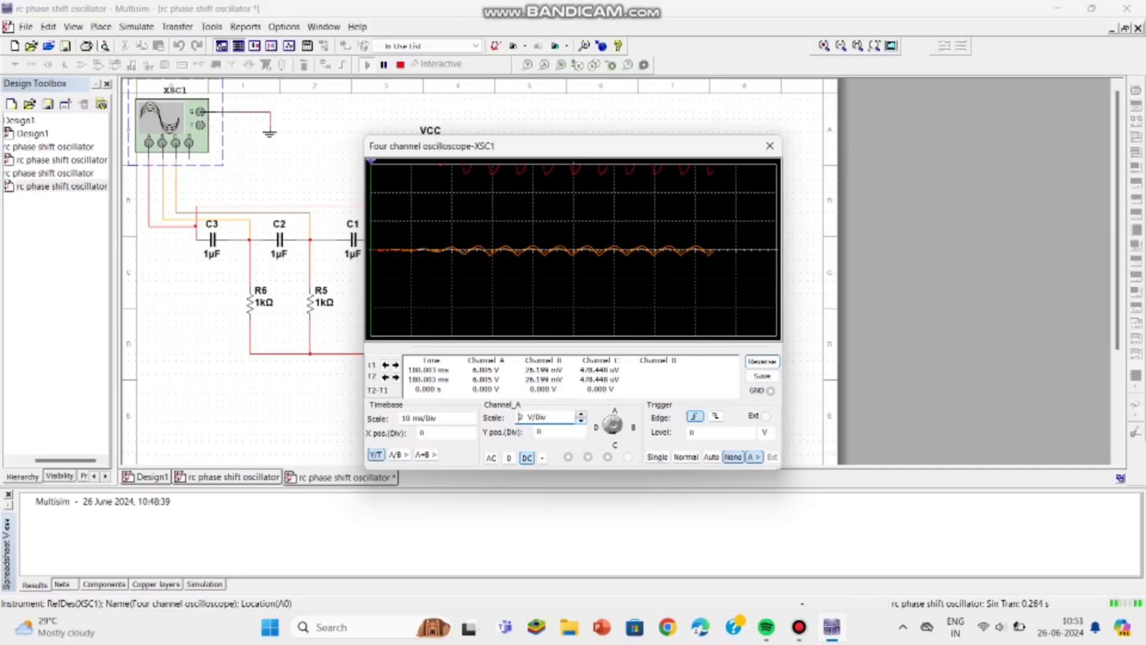
# Lower the channel A trace by setting its Y position to -1 division
pyautogui.click(558, 431)
pyautogui.click(580, 435)
pyautogui.click(558, 416)
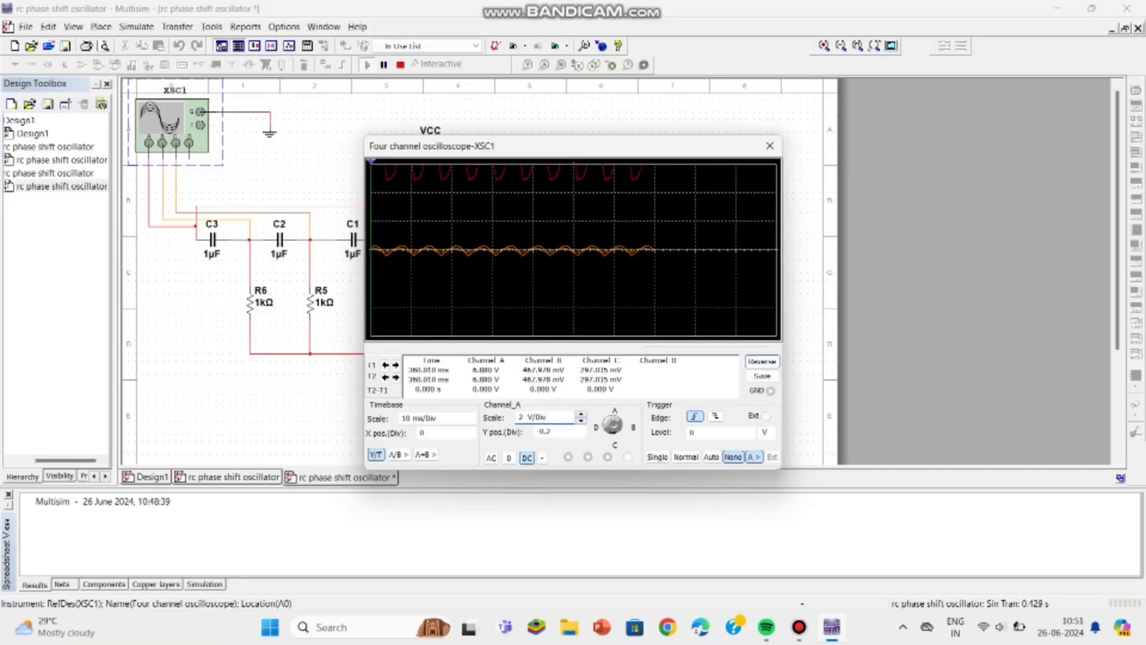
pyautogui.click(558, 431)
pyautogui.click(580, 435)
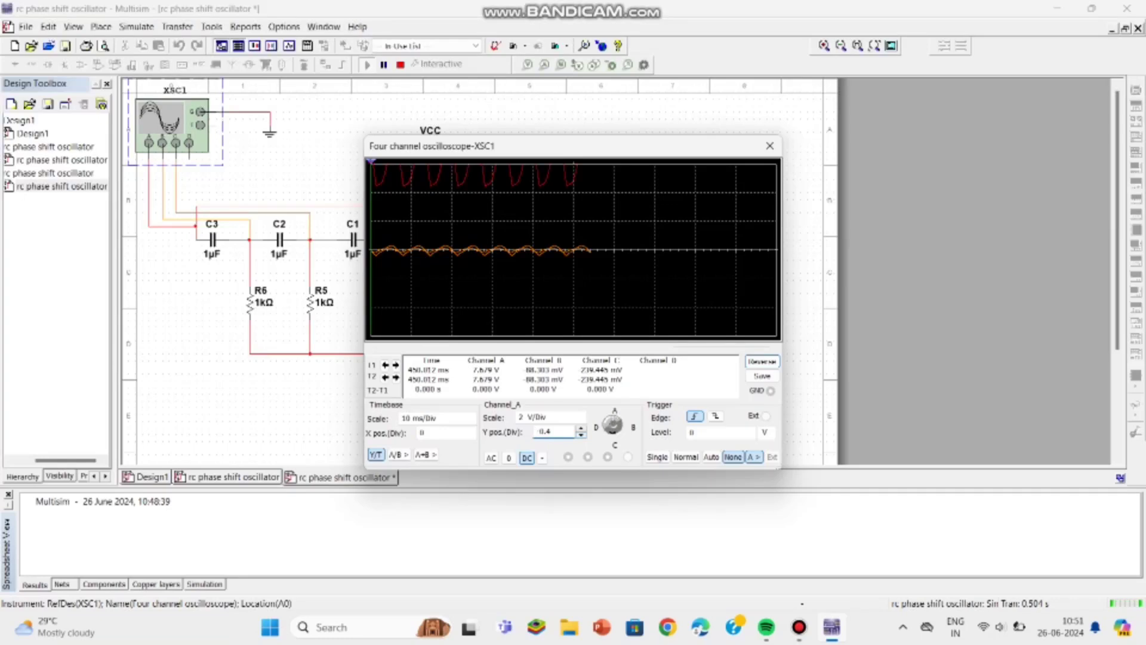
pyautogui.click(580, 435)
pyautogui.click(580, 435)
pyautogui.click(580, 435)
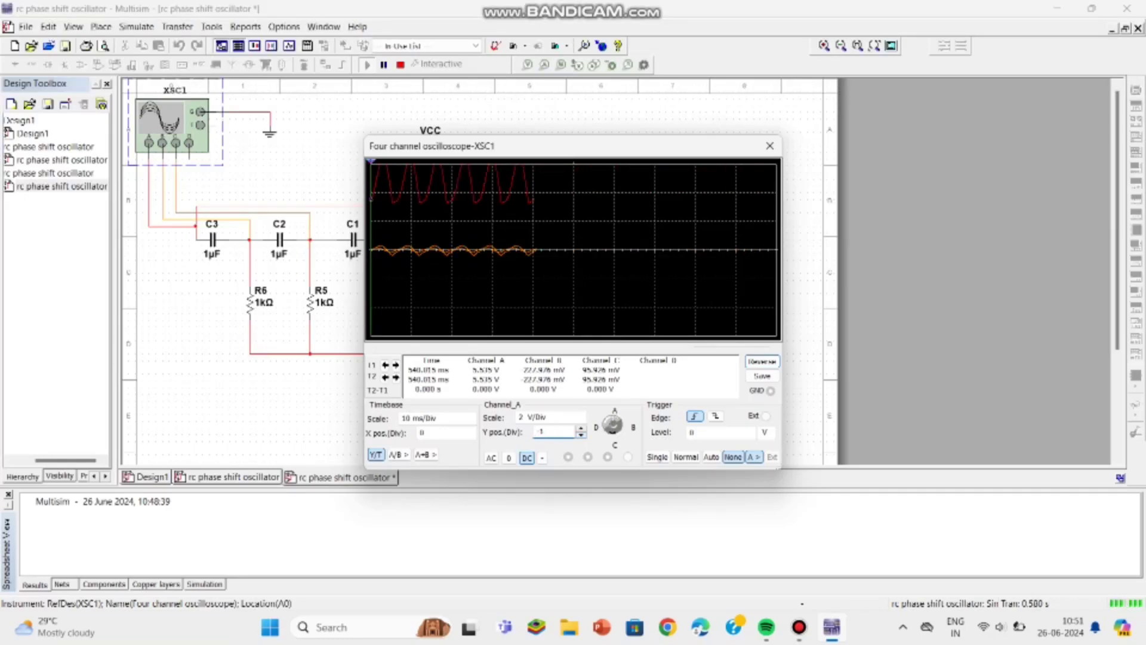
# Close the oscilloscope window, stop the simulation, and recolor the channel C net at the C2–C1 junction yellow
pyautogui.click(769, 146)
pyautogui.click(400, 65)
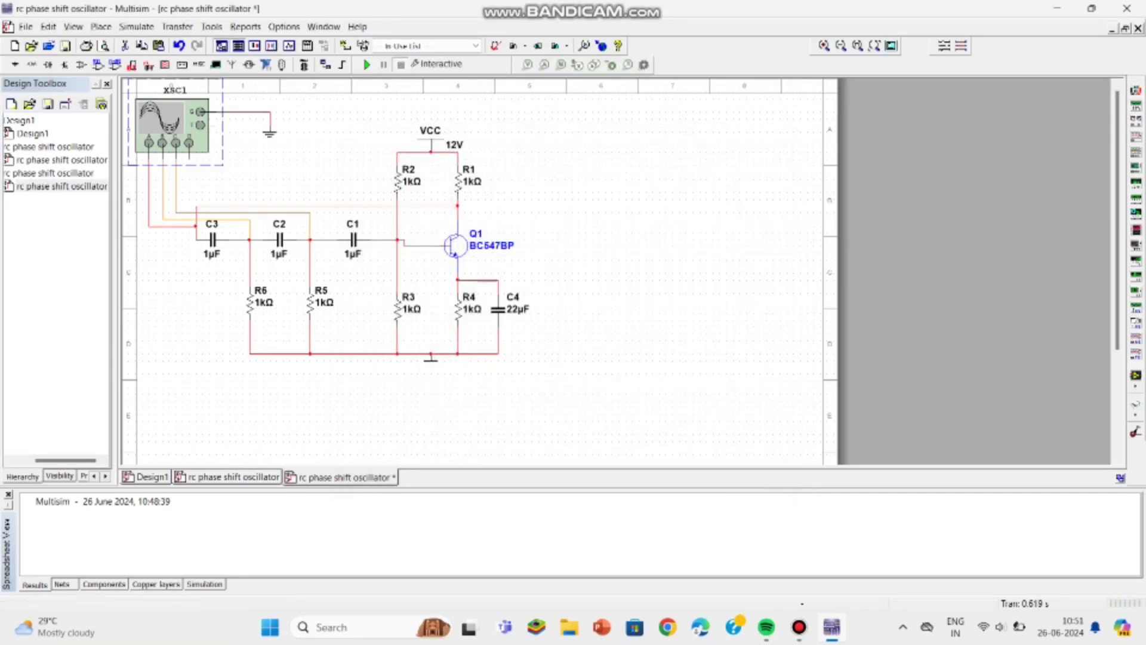
pyautogui.doubleClick(243, 212)
pyautogui.click(528, 246)
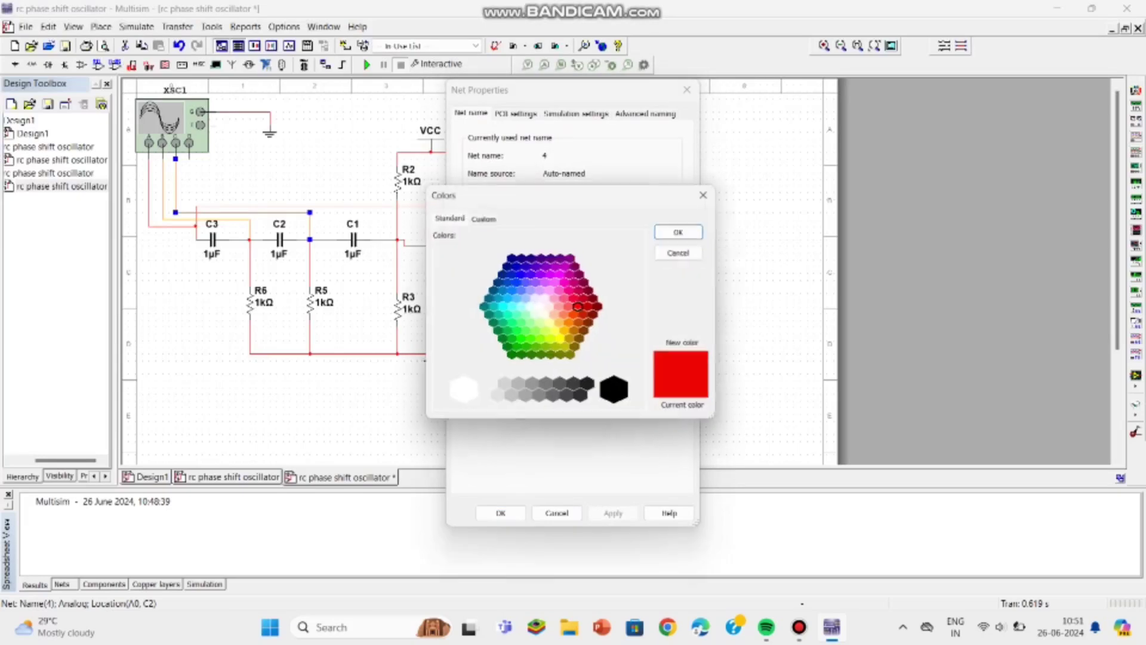
pyautogui.click(561, 341)
pyautogui.click(685, 229)
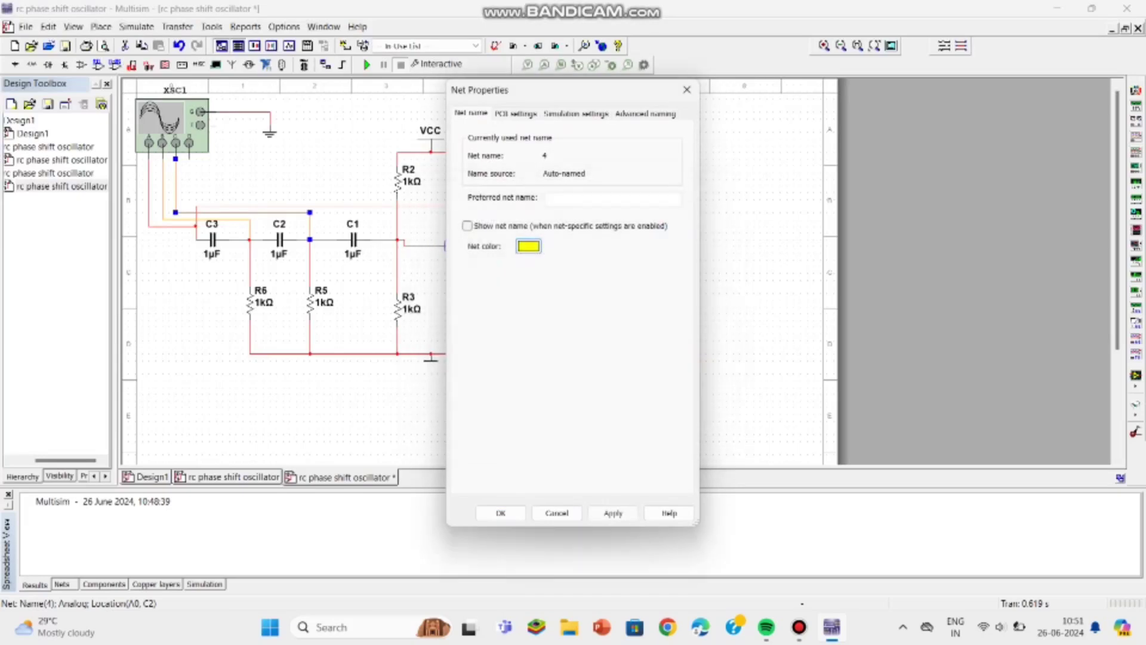
pyautogui.click(501, 512)
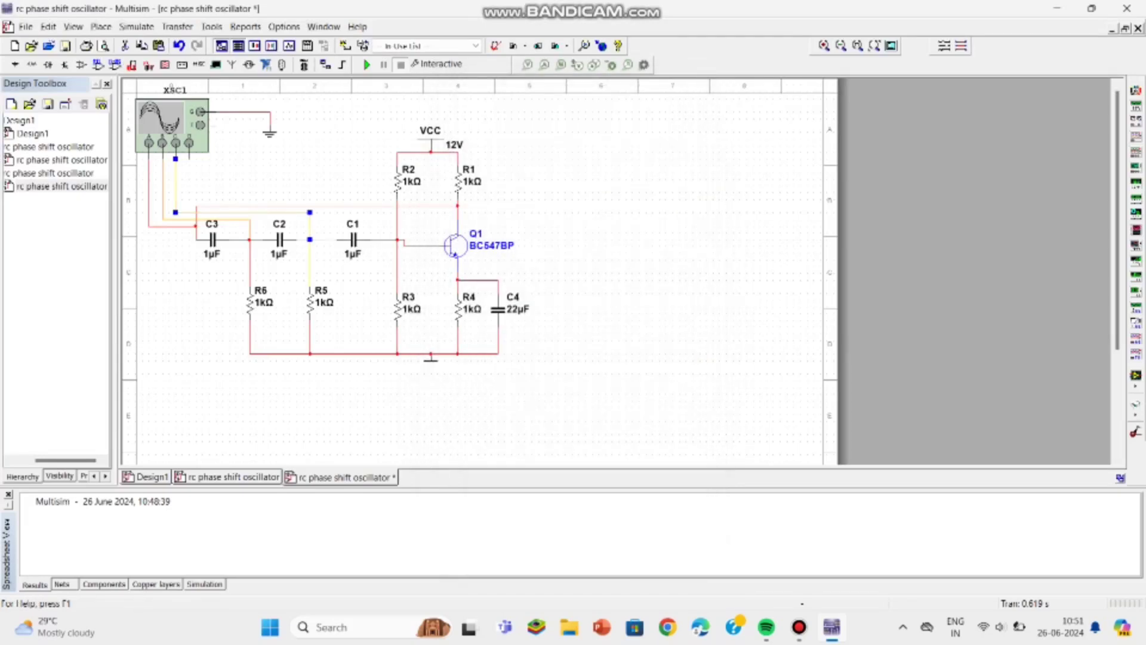
# Change the net color of the channel B wire at the C3–C2 junction to green
pyautogui.click(206, 219)
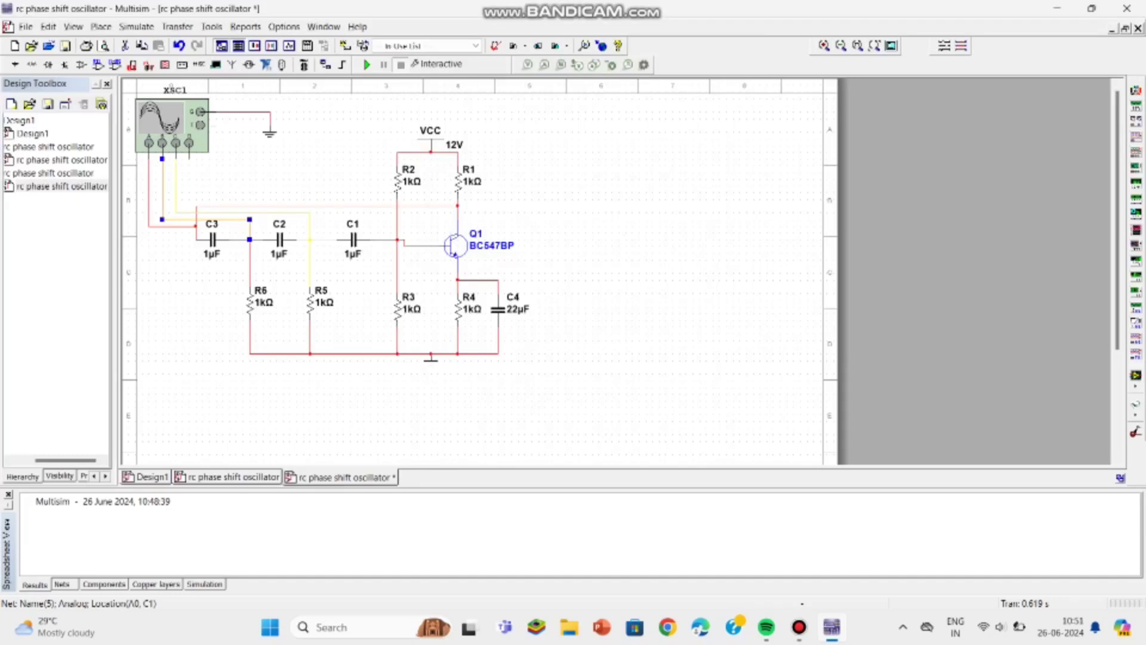
pyautogui.doubleClick(206, 219)
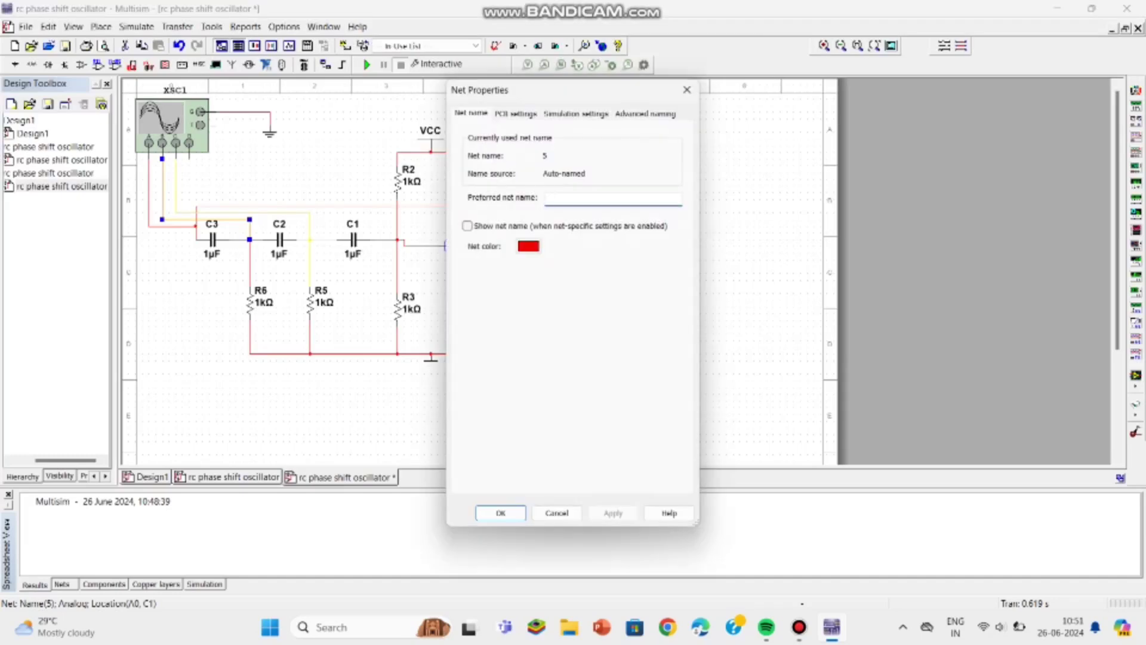
pyautogui.click(529, 246)
pyautogui.click(519, 340)
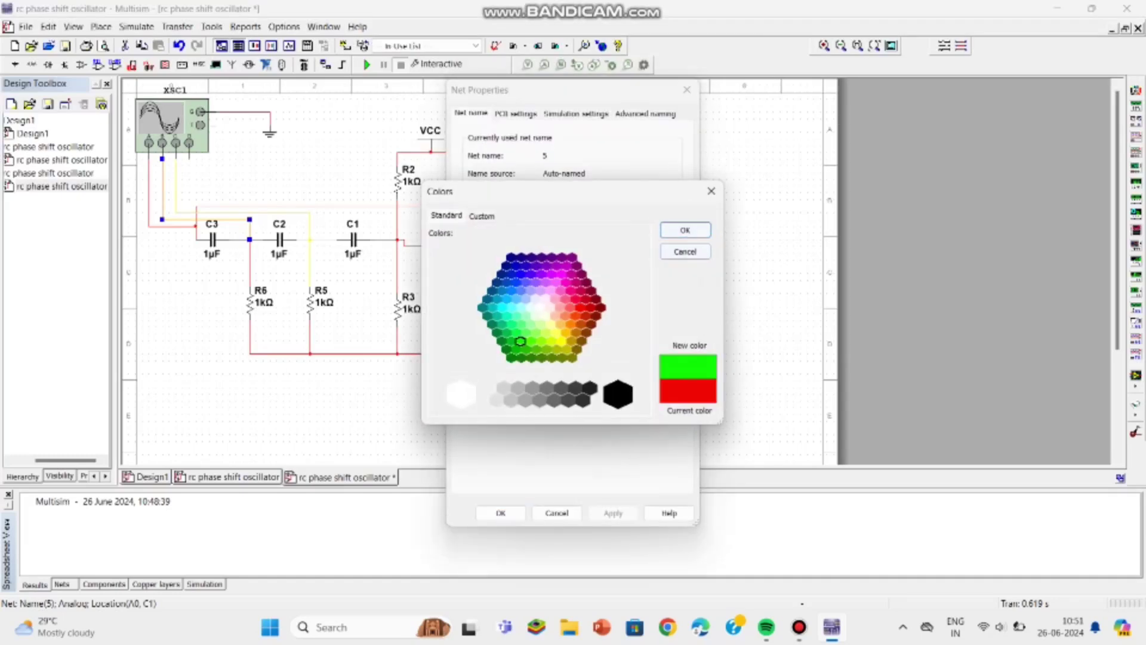
pyautogui.click(685, 230)
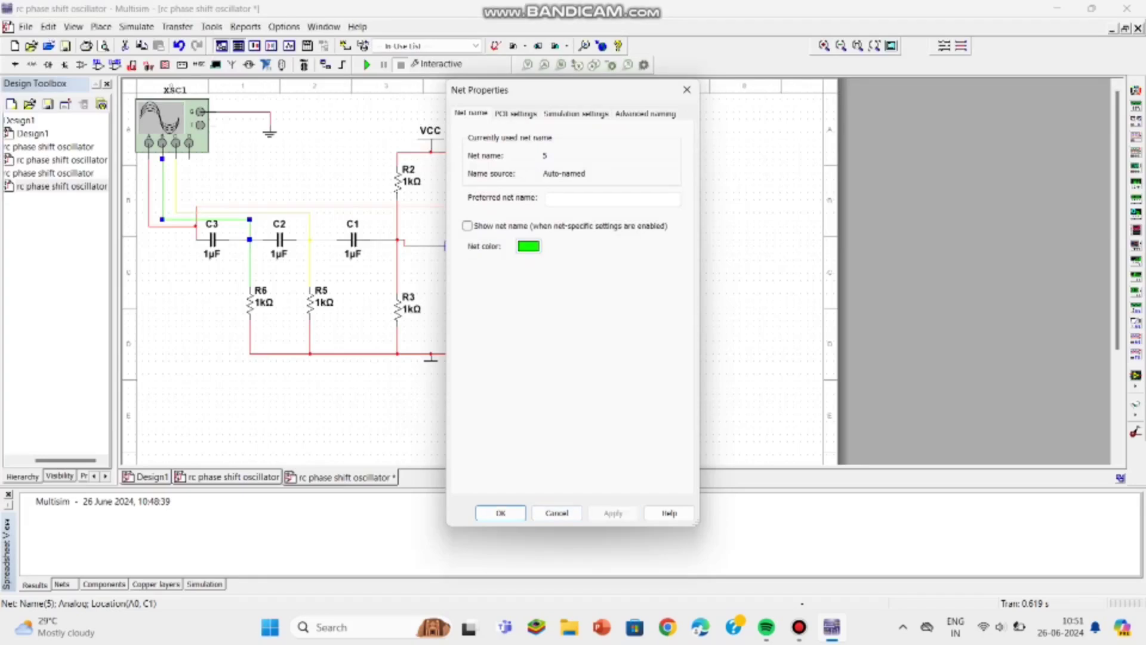
pyautogui.click(501, 512)
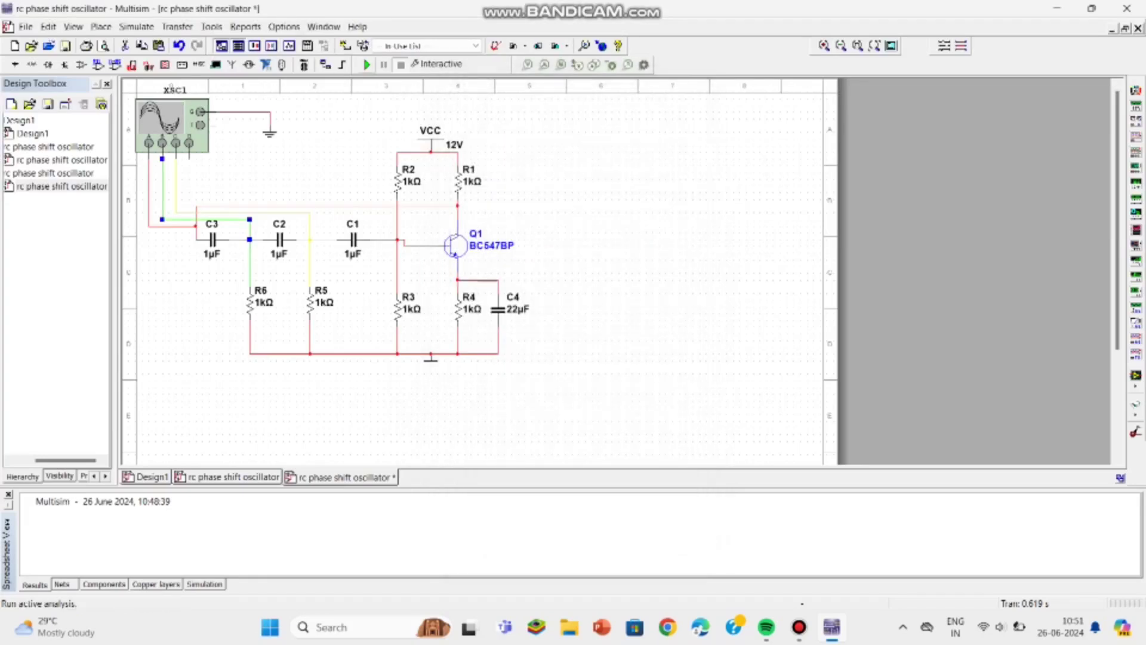
# Shift the oscilloscope slightly away from the circuit, restart the simulation and open the oscilloscope display
pyautogui.click(367, 65)
pyautogui.click(171, 124)
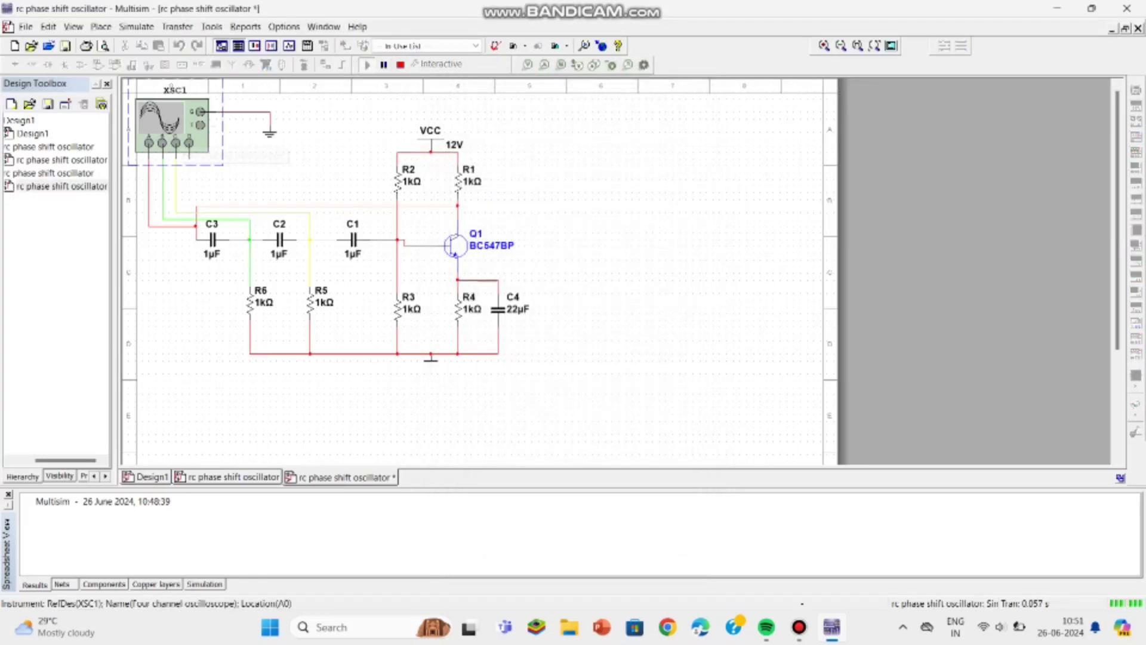
pyautogui.moveTo(172, 124); pyautogui.dragTo(164, 124)
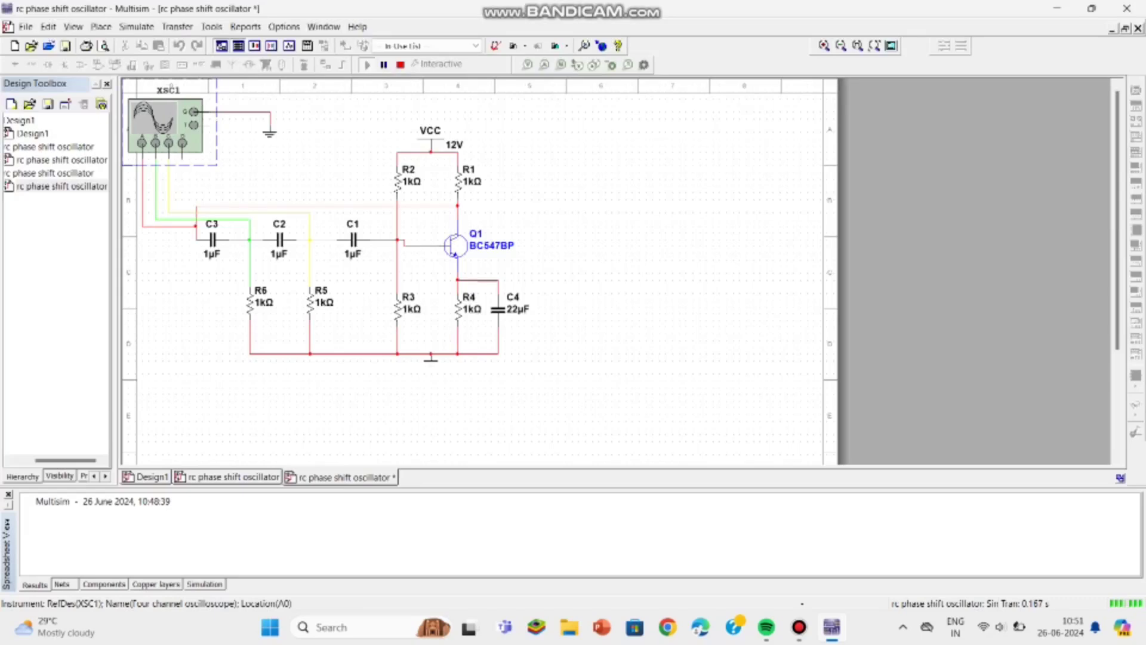
pyautogui.click(400, 64)
pyautogui.click(367, 65)
pyautogui.doubleClick(165, 125)
pyautogui.press('F5')
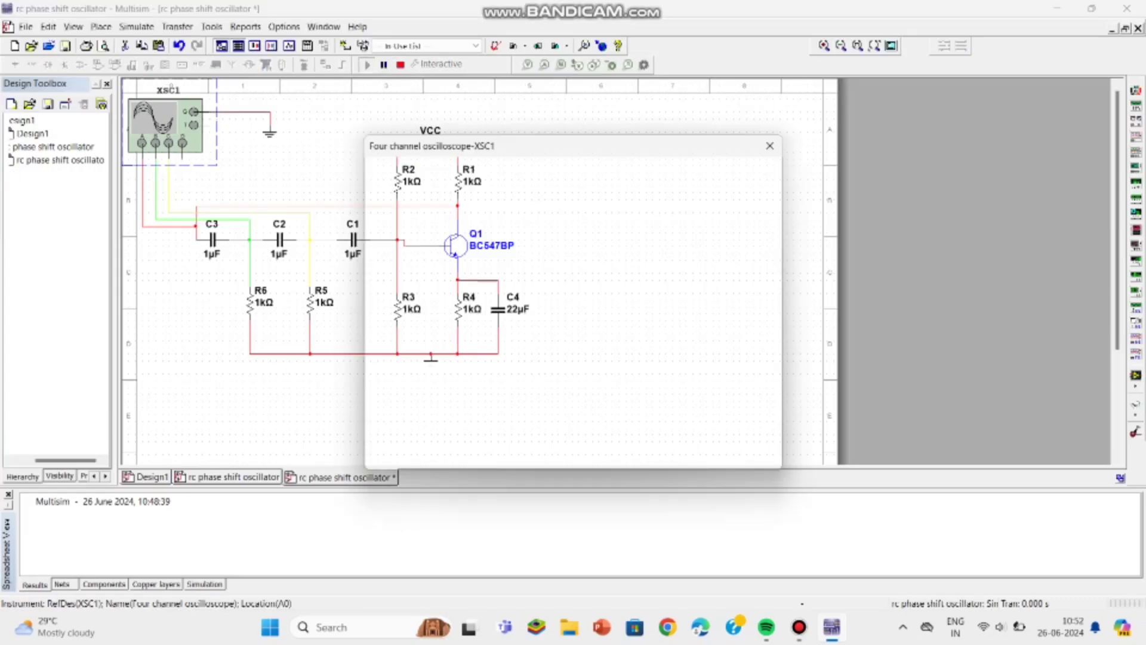
pyautogui.write('-')
pyautogui.press('Return')
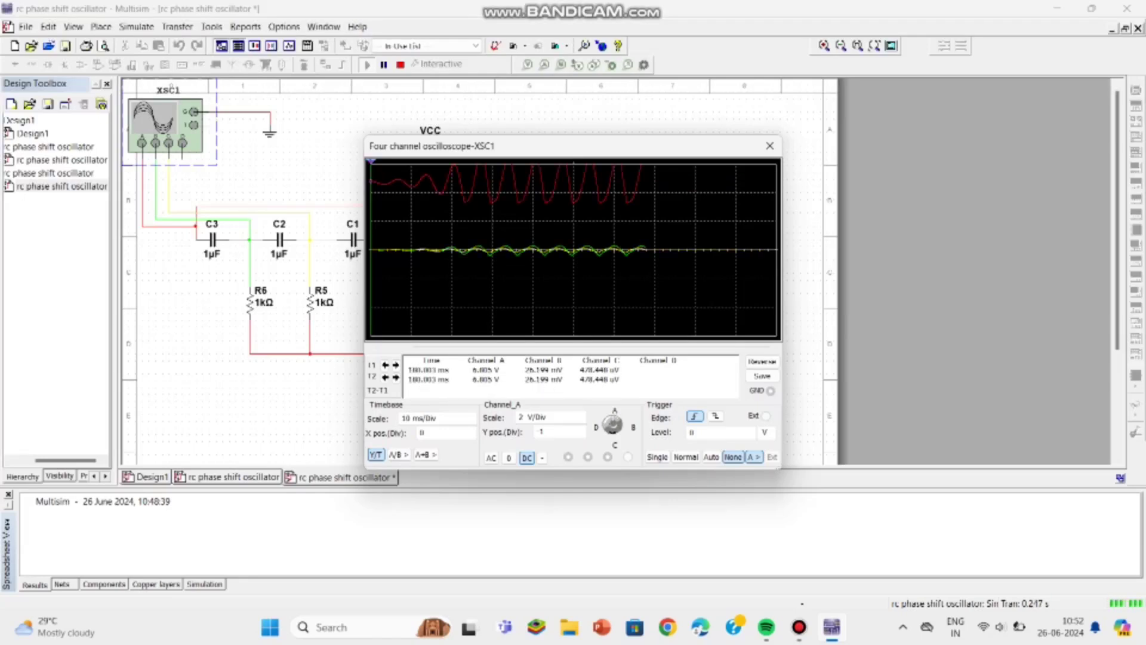
# Lower the channel A trace further by setting its Y position to -1.6 divisions
pyautogui.click(537, 431)
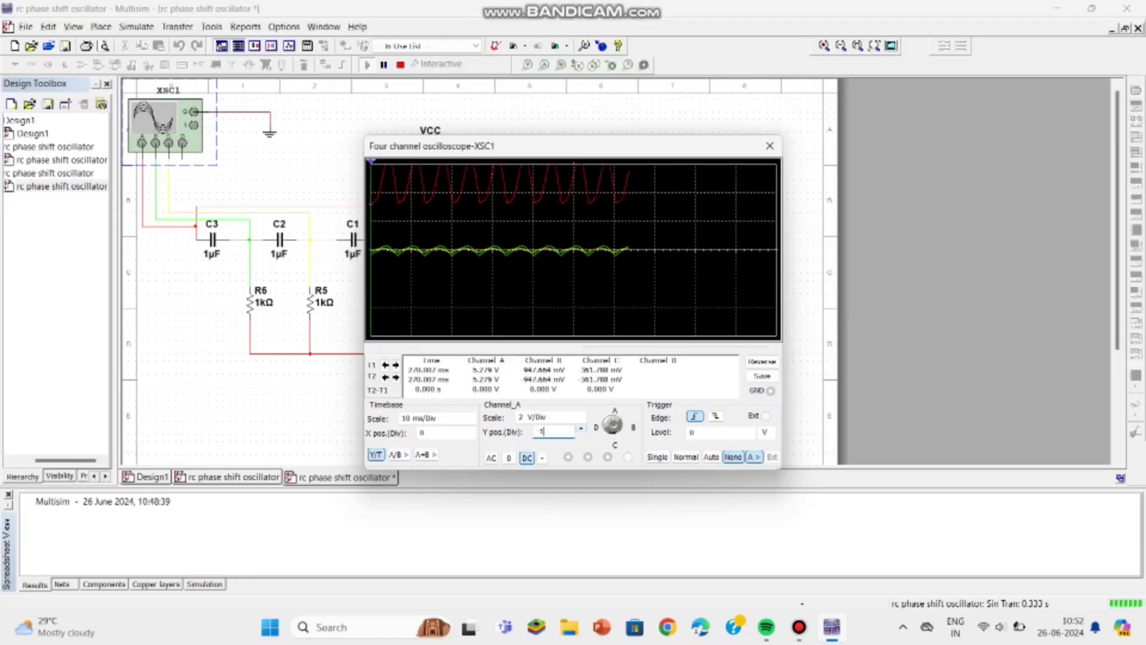
pyautogui.click(580, 435)
pyautogui.click(580, 435)
pyautogui.click(580, 435)
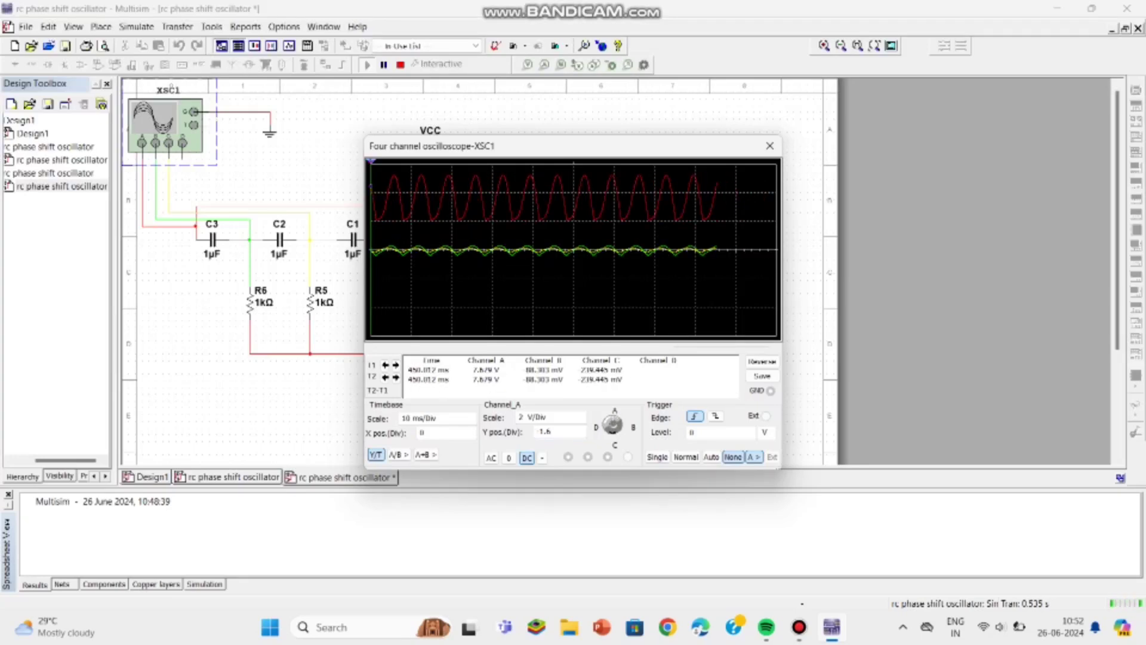
# Switch the oscilloscope controls to channel B and lower its trace to a Y position of -1.4 divisions
pyautogui.click(632, 427)
pyautogui.click(553, 431)
pyautogui.click(580, 435)
pyautogui.click(580, 435)
pyautogui.click(580, 435)
pyautogui.click(580, 435)
pyautogui.click(580, 435)
pyautogui.click(580, 436)
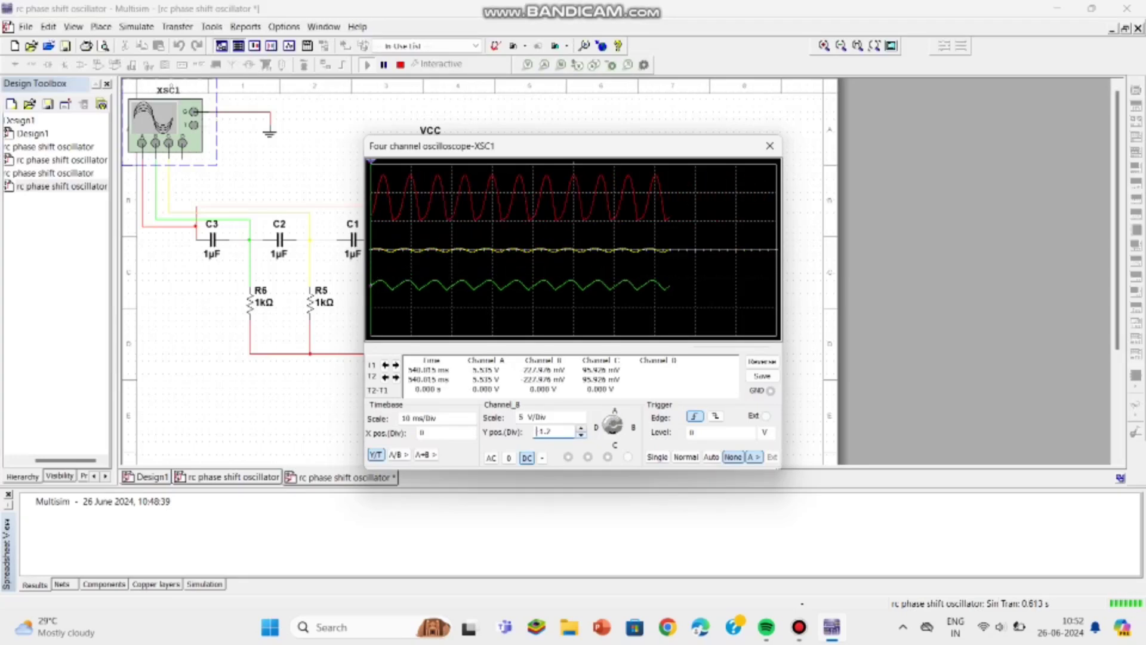
pyautogui.click(580, 435)
# Set channel B's scale to 1 V/Div and lower its trace to a Y position just above -2 divisions
pyautogui.click(580, 421)
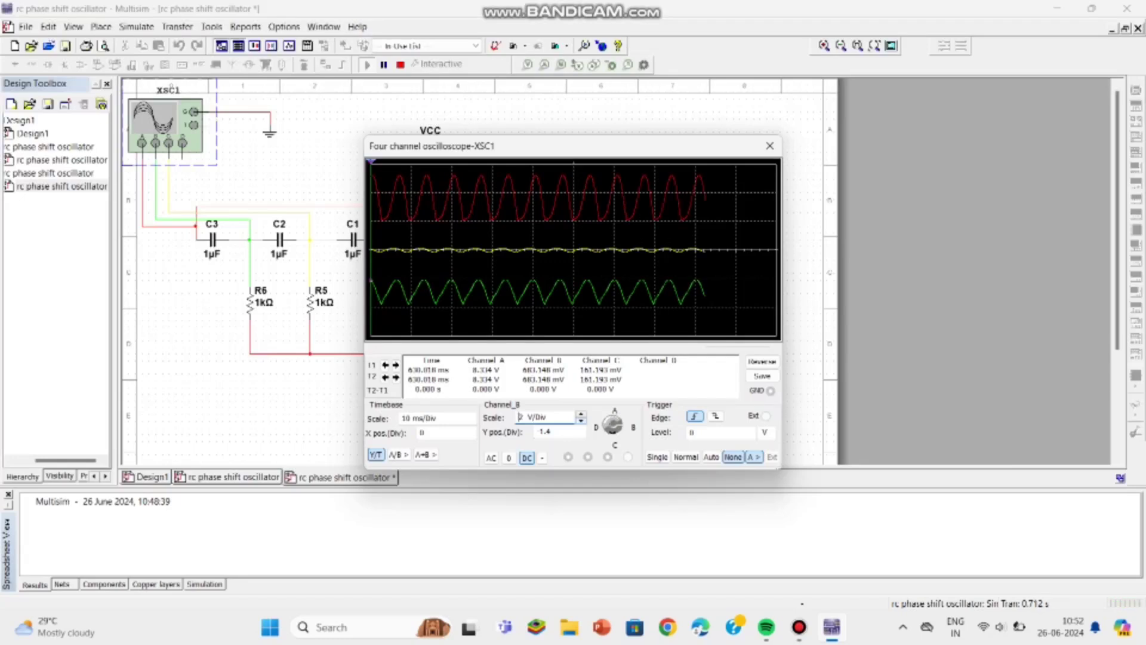
pyautogui.click(580, 420)
pyautogui.click(554, 431)
pyautogui.click(580, 435)
pyautogui.click(580, 435)
pyautogui.click(580, 435)
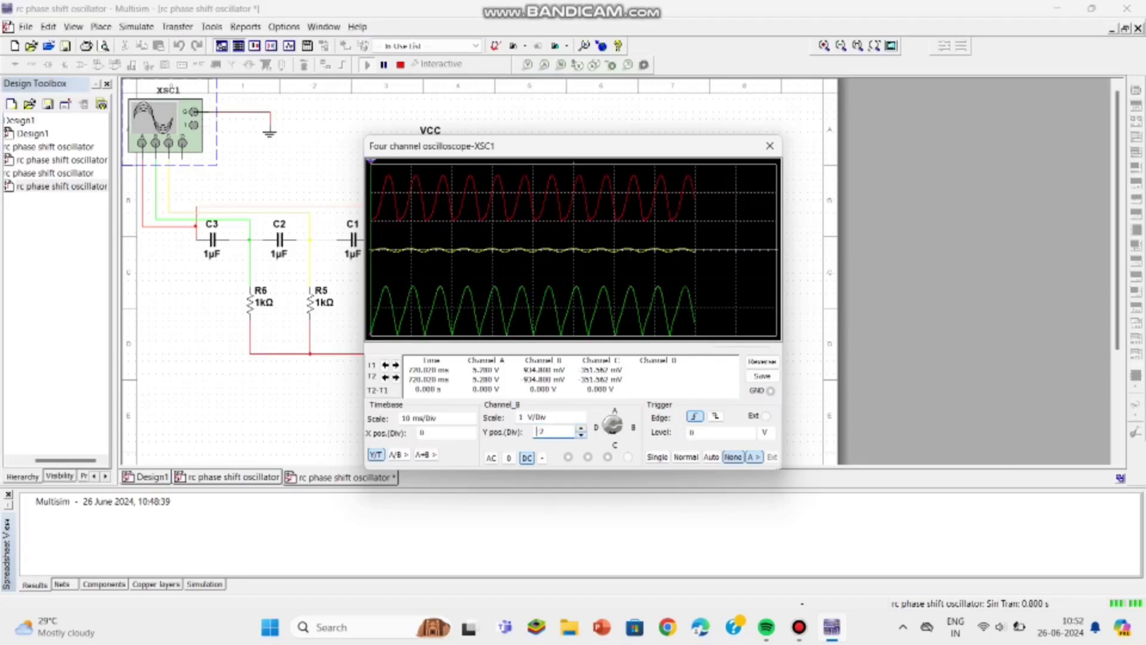
pyautogui.click(580, 428)
# Switch the oscilloscope controls to channel C, set its scale to 500 mV/Div, and stop the simulation
pyautogui.click(614, 444)
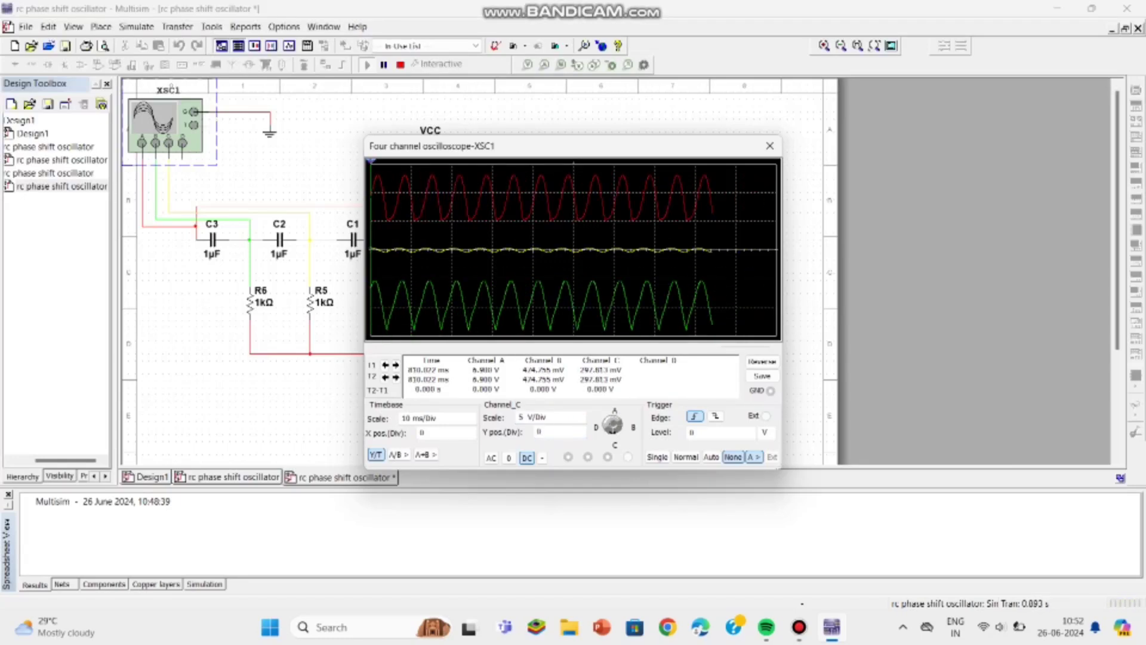
pyautogui.click(546, 416)
pyautogui.click(580, 420)
pyautogui.click(580, 420)
pyautogui.click(580, 420)
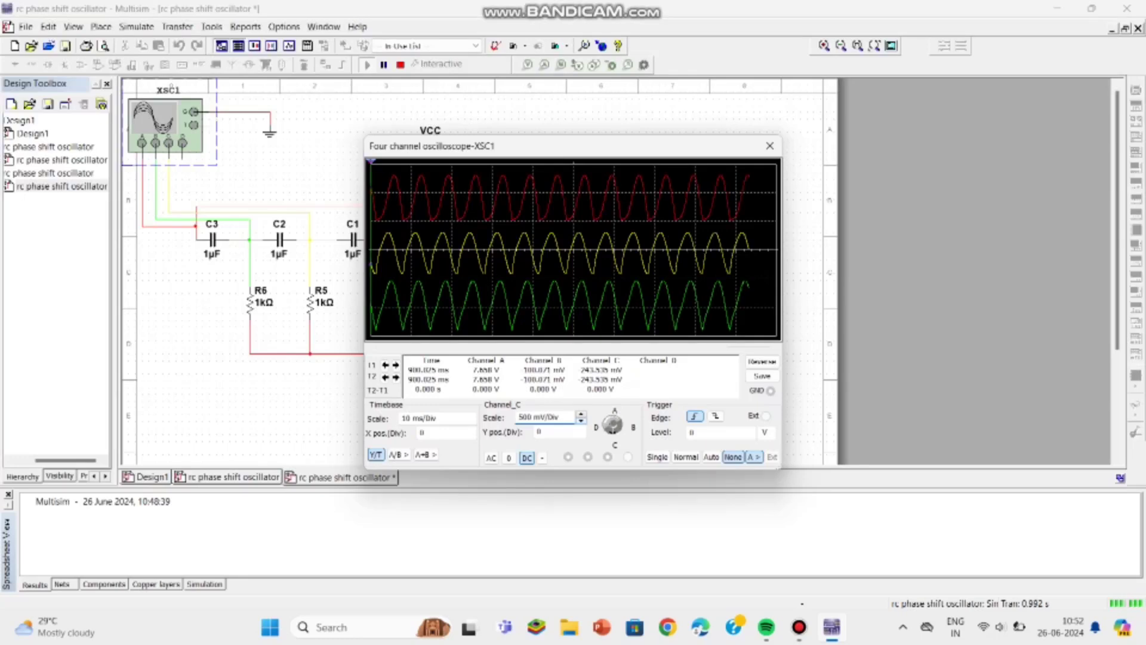
pyautogui.press('Return')
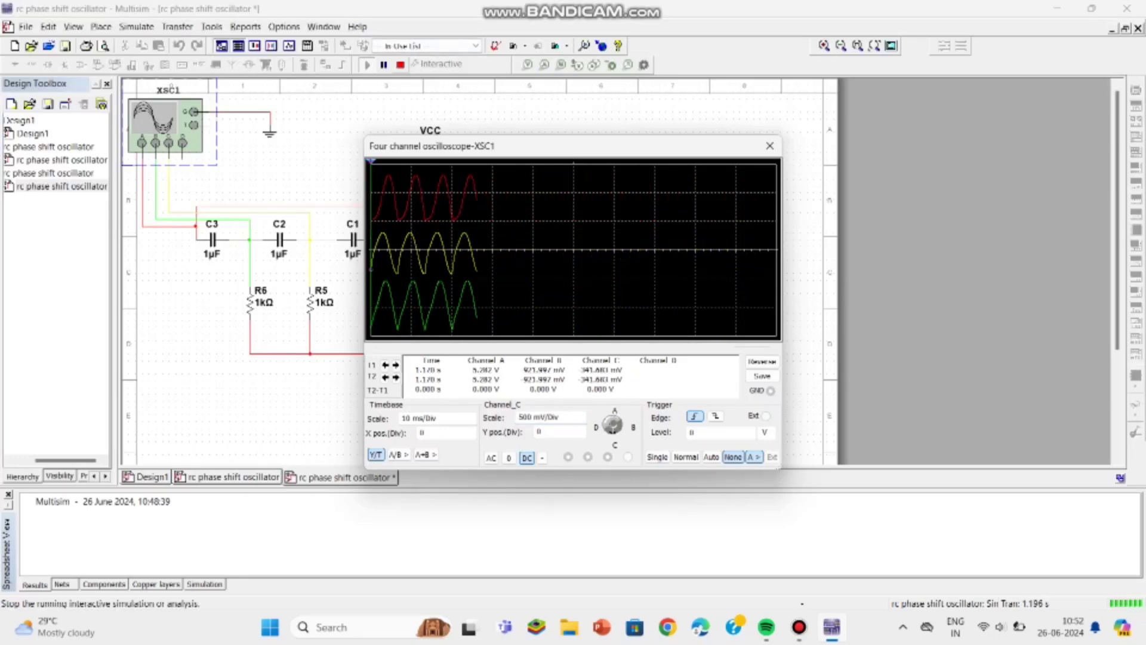
pyautogui.click(400, 64)
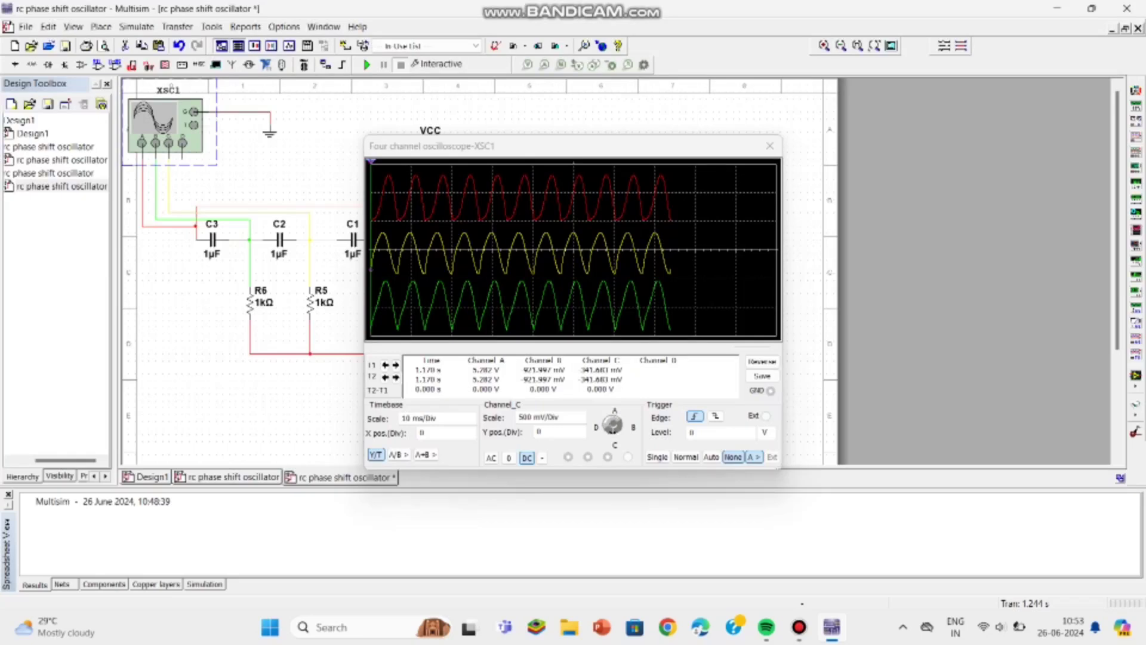
# Set the oscilloscope timebase to 5 ms/Div, run the simulation again, and stop it once several cycles are captured
pyautogui.click(435, 418)
pyautogui.click(471, 421)
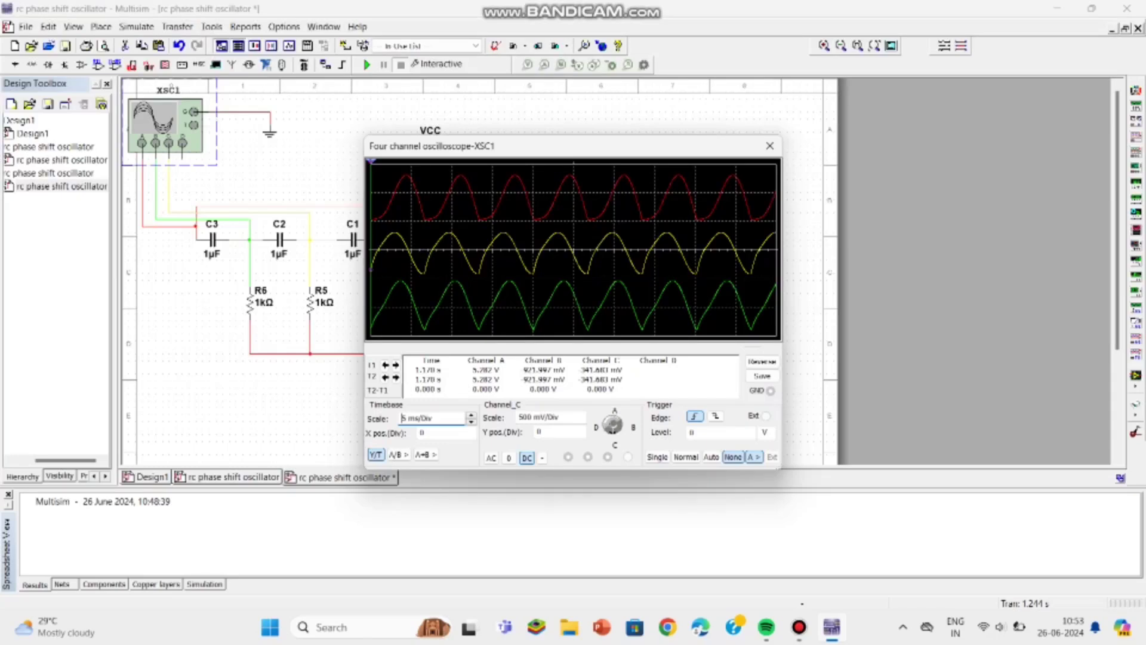
pyautogui.press('F5')
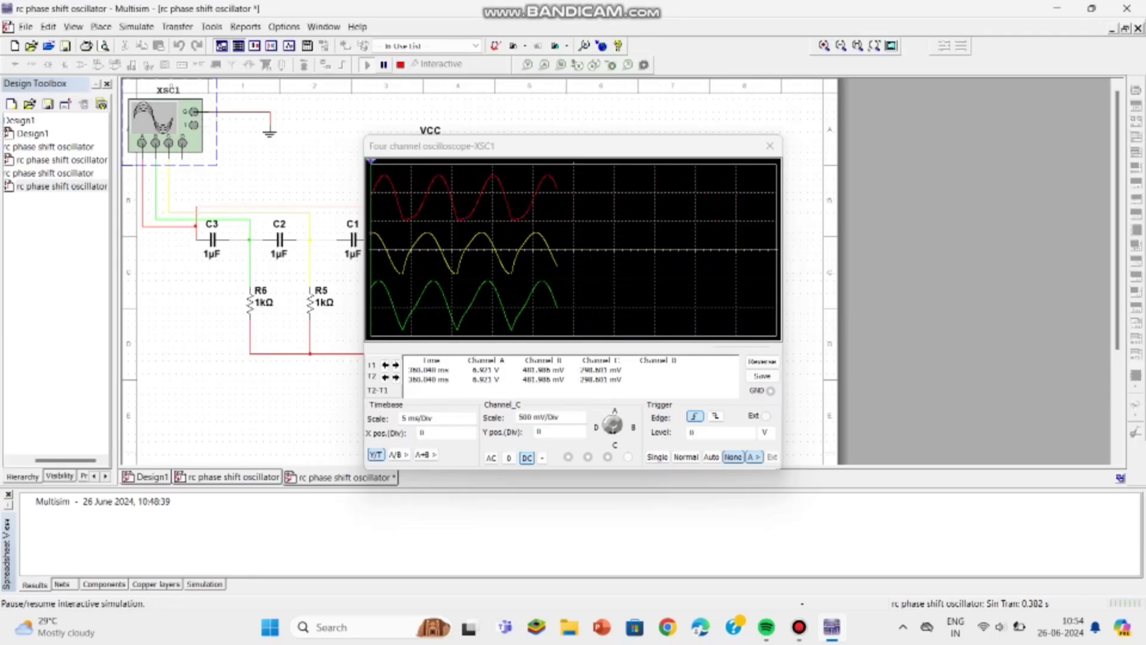
pyautogui.click(400, 65)
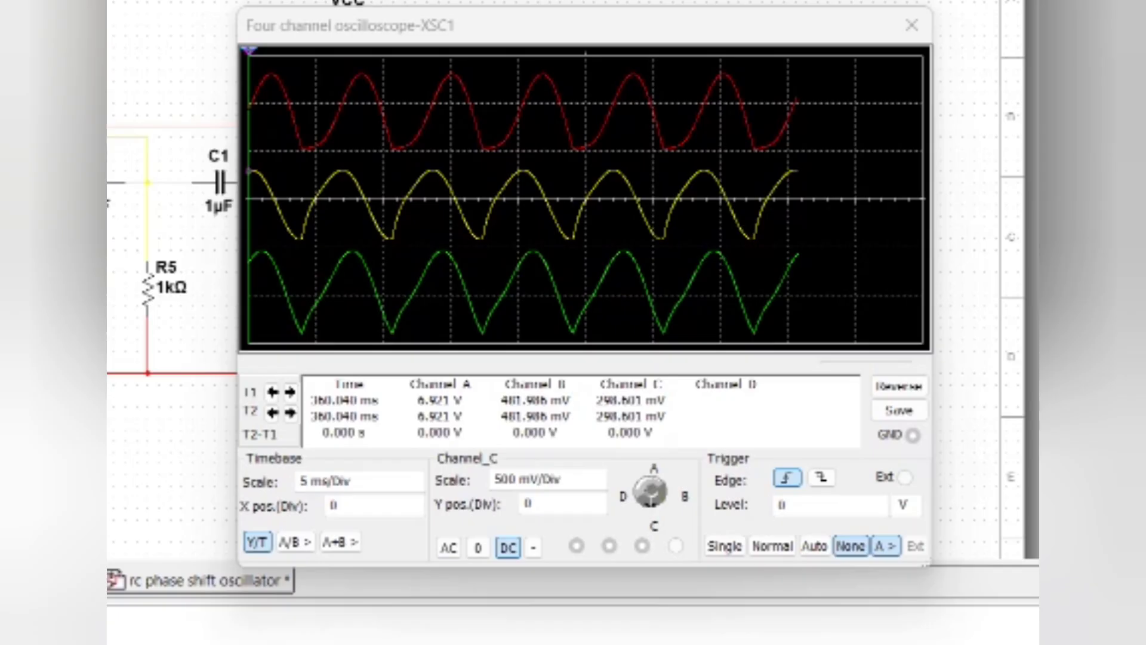
# Switch the oscilloscope controls to channel B and raise its trace to a Y position of 0 divisions
pyautogui.click(685, 496)
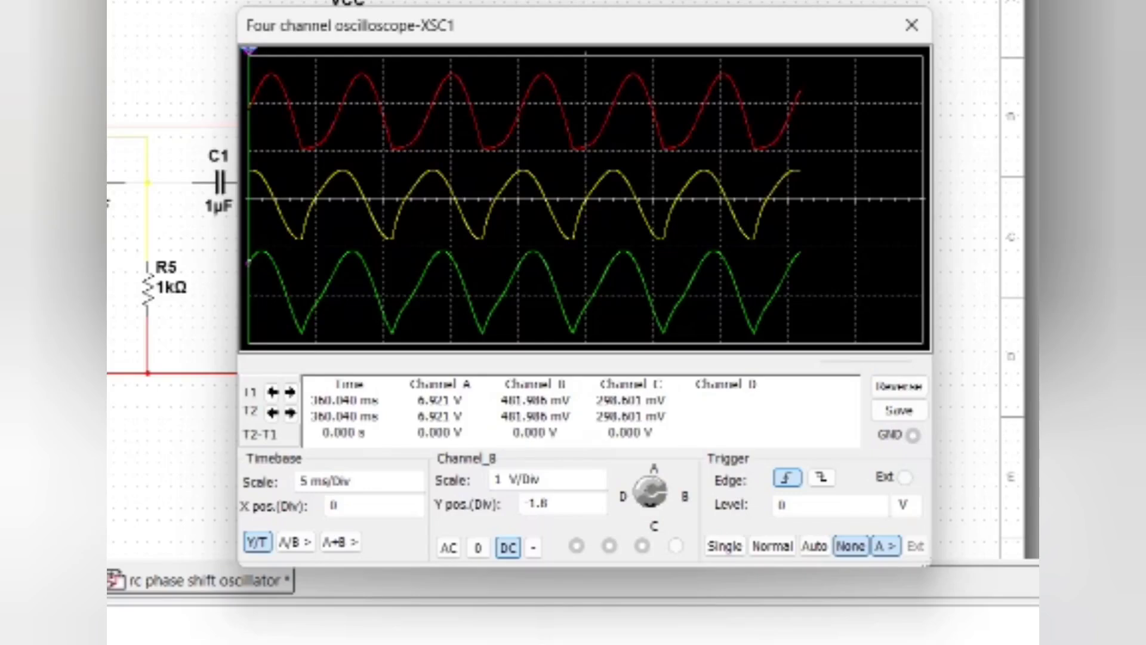
pyautogui.click(547, 503)
pyautogui.click(597, 497)
pyautogui.click(597, 497)
pyautogui.click(597, 497)
pyautogui.click(598, 498)
pyautogui.click(598, 497)
pyautogui.click(597, 497)
pyautogui.click(597, 497)
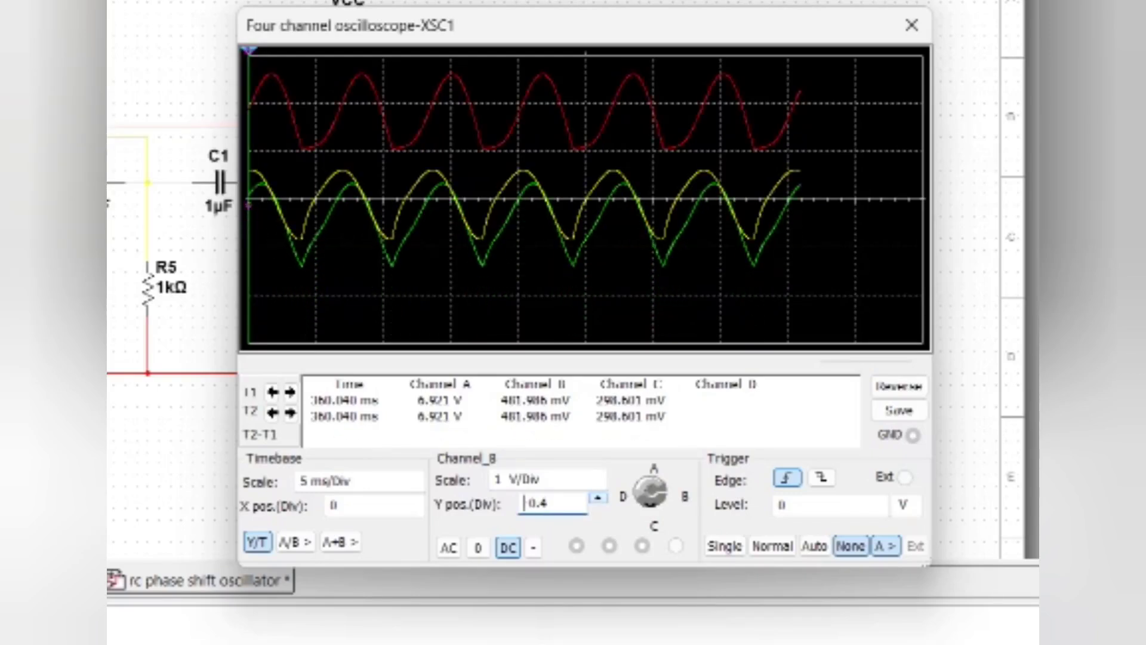
pyautogui.scroll(2, 523, 503)
# Switch the oscilloscope controls to channel C and lower its trace to a Y position of -2 divisions
pyautogui.click(654, 526)
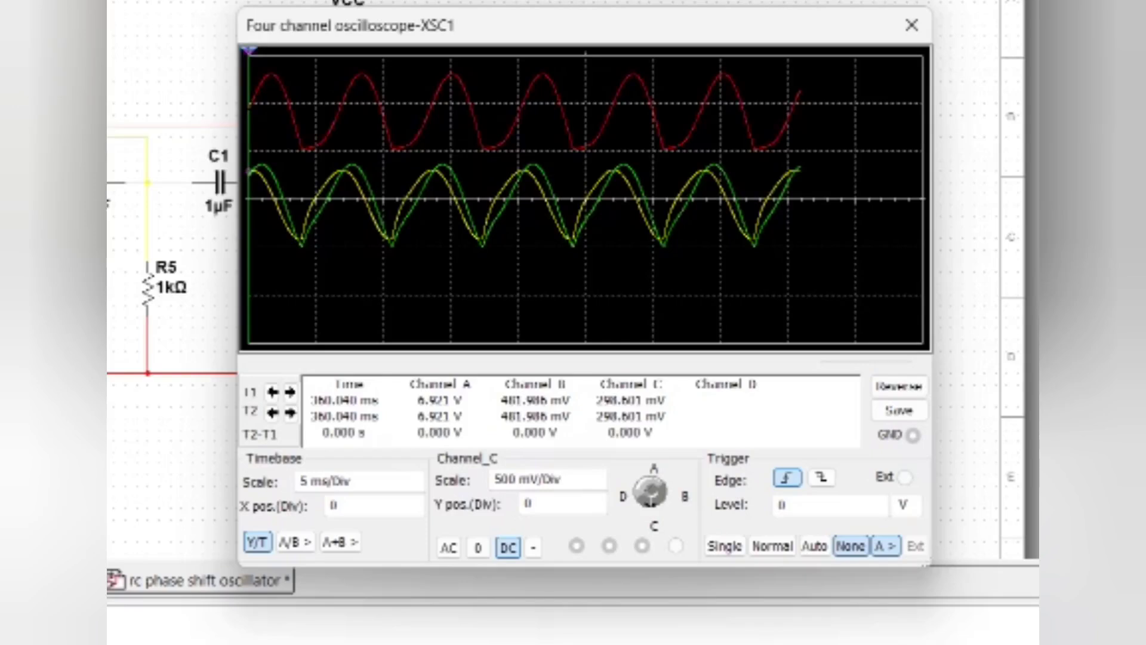
pyautogui.click(523, 503)
pyautogui.scroll(5, 524, 503)
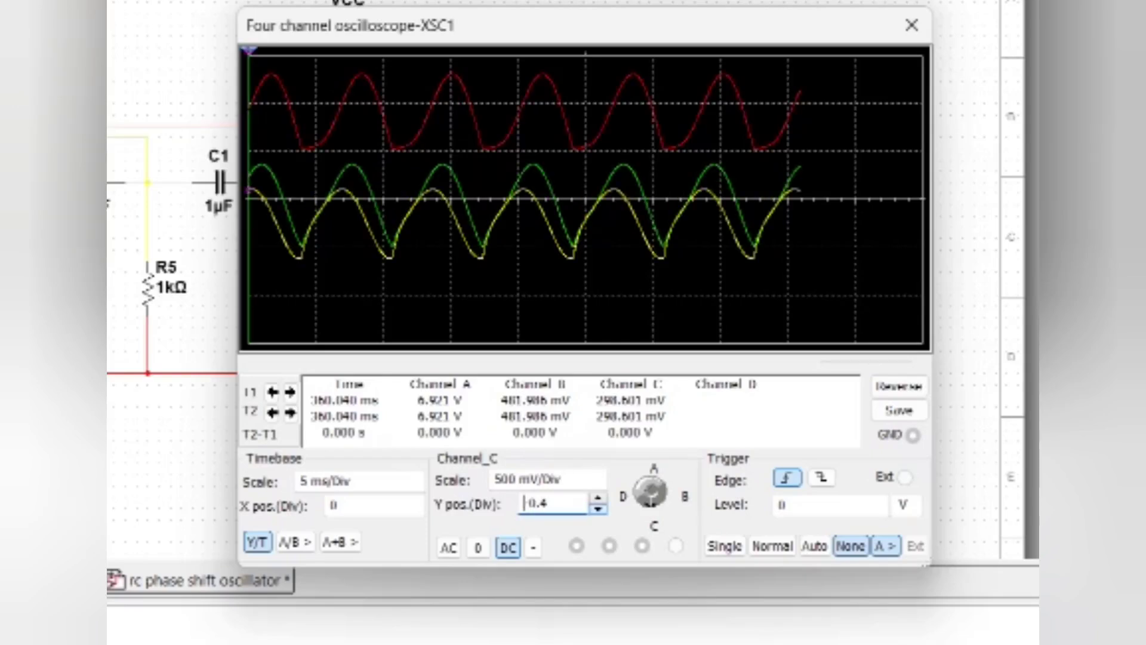
pyautogui.scroll(5, 523, 503)
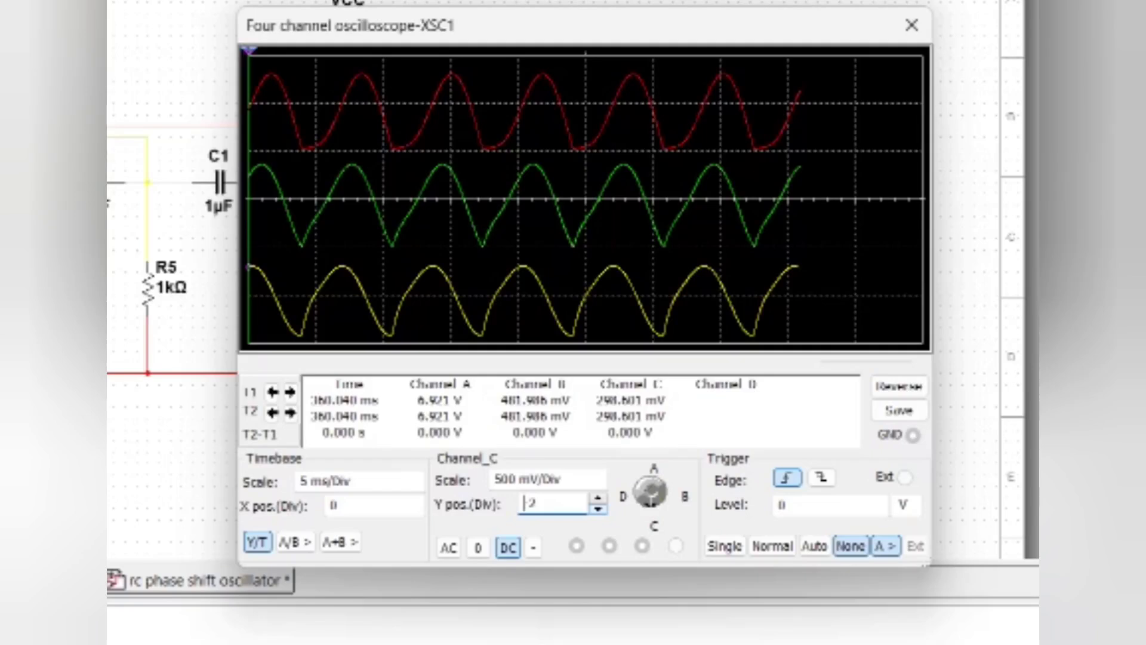
# Try a timebase of 2 ms/Div, set it to 10 ms/Div instead, and run the simulation again
pyautogui.click(338, 481)
pyautogui.press('Down')
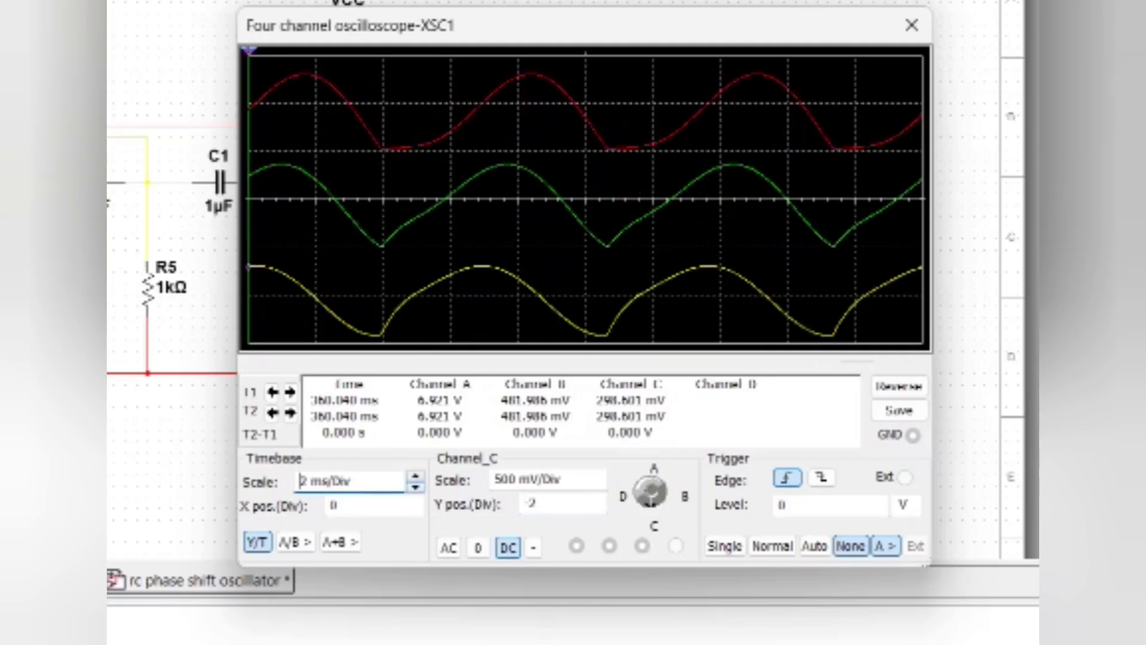
pyautogui.scroll(2, 301, 481)
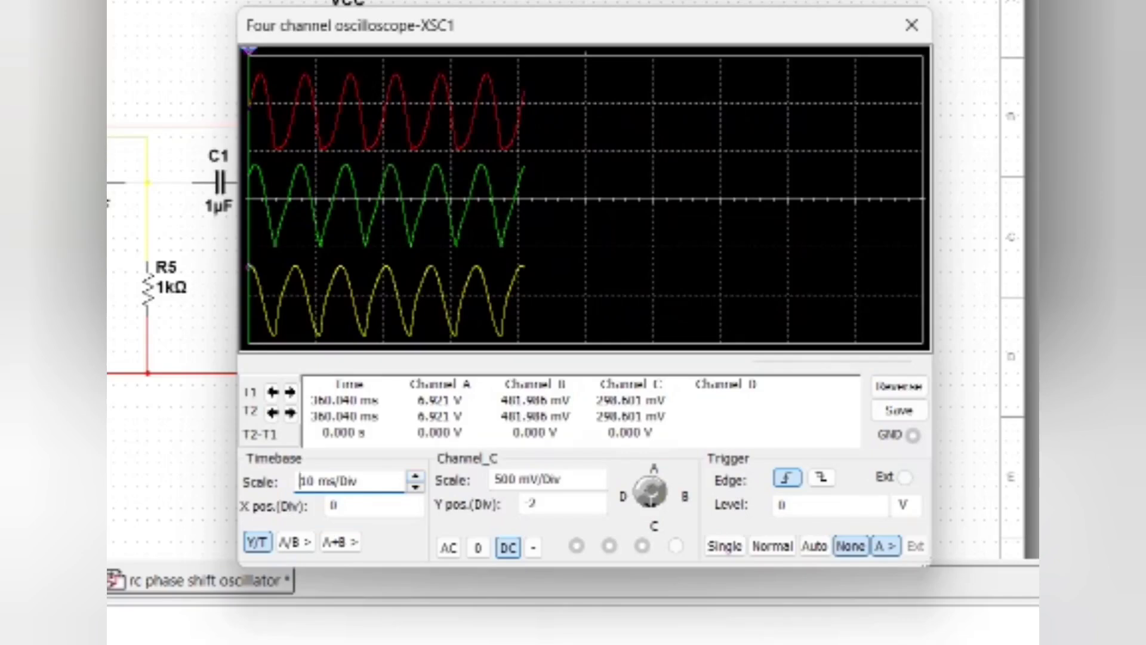
pyautogui.press('F5')
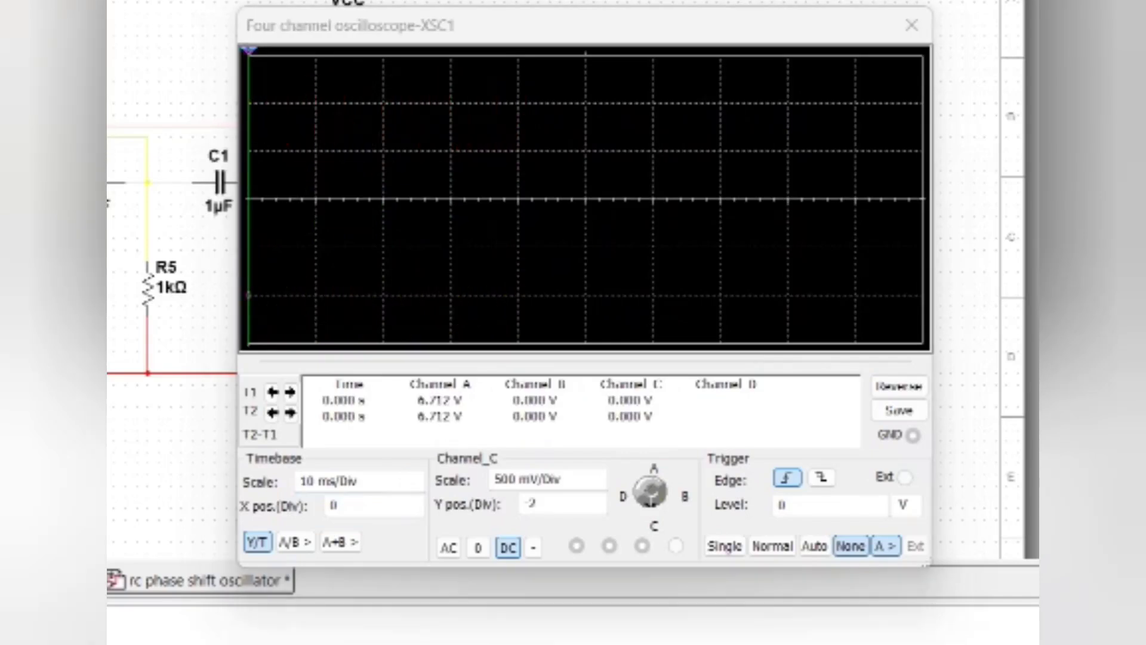